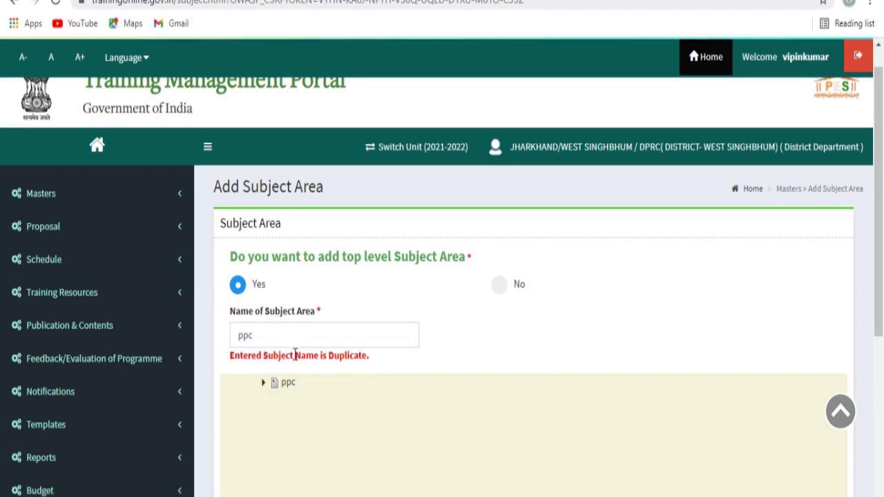
- Rename the subject area ppc to ppc2021 on the Manage Subject Areas page
click(59, 198)
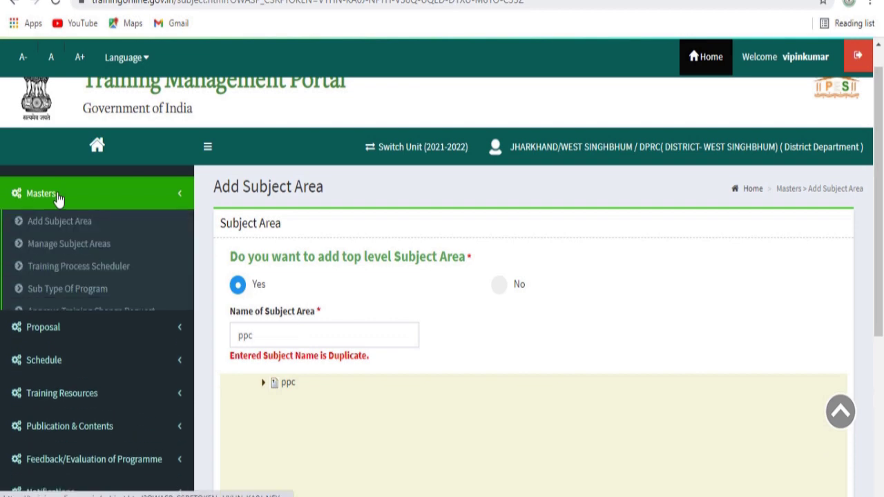
click(69, 243)
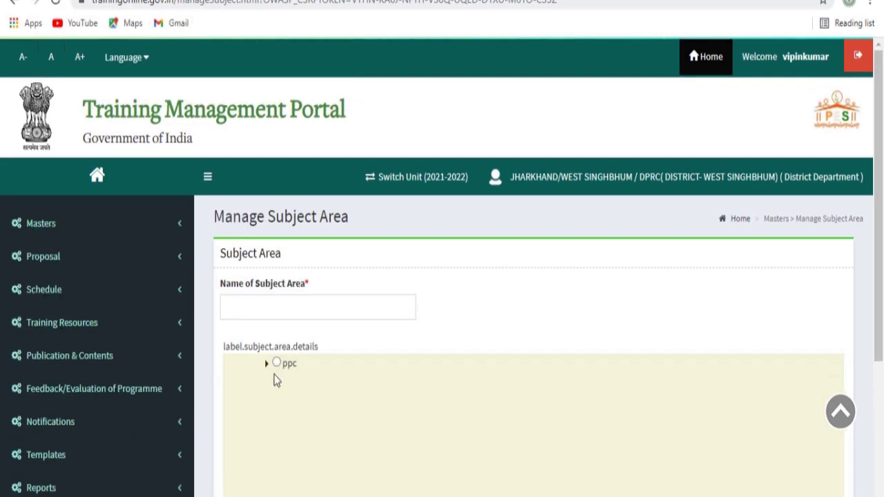
click(276, 364)
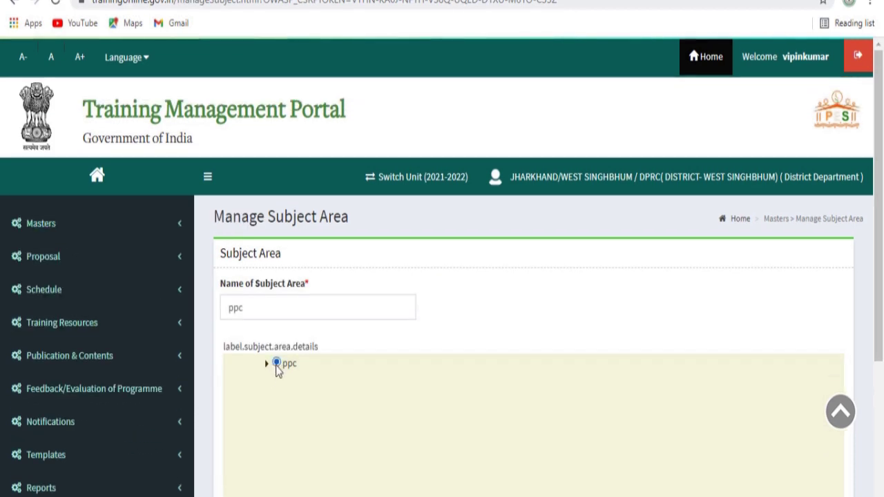
click(255, 310)
text(20)
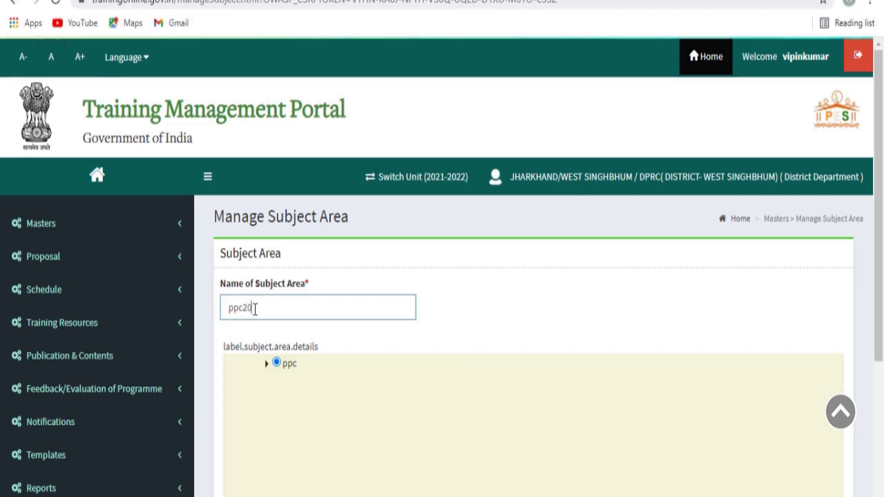
text(21)
key(Return)
- Open the Training Process Scheduler and examine the task deadlines for financial year 2021-2022, from course coordinator allocation to book expenditure
click(75, 229)
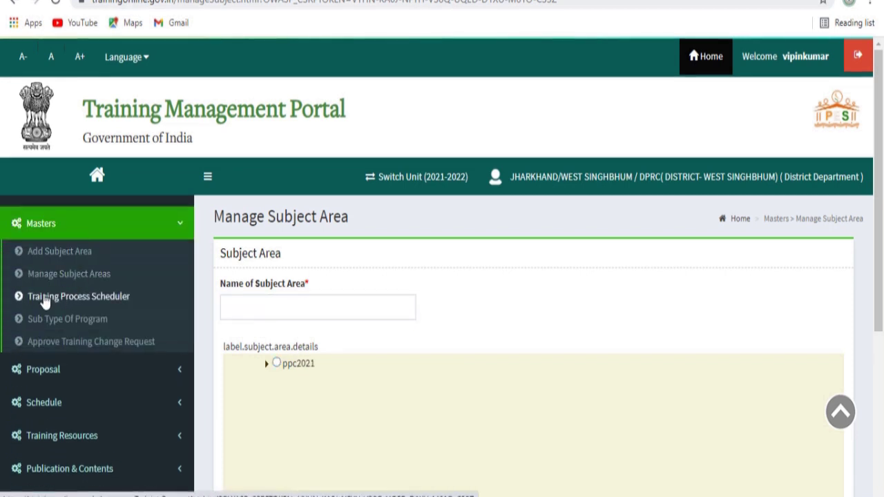
click(72, 303)
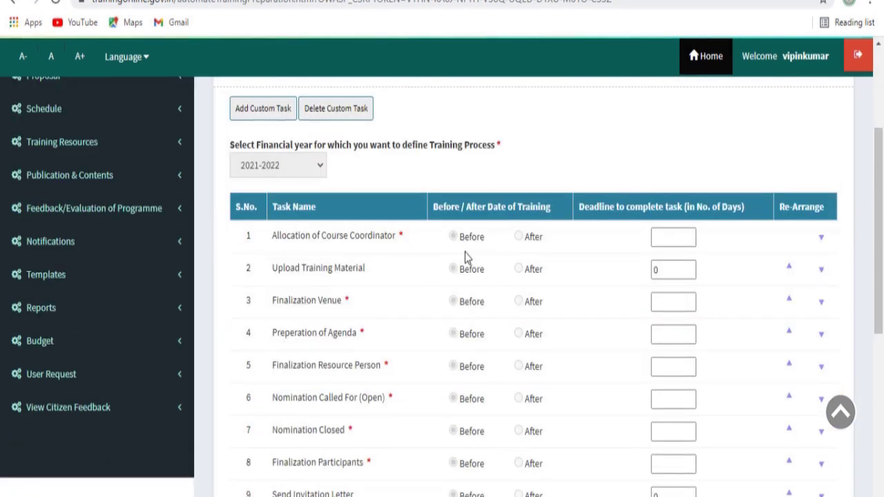
click(671, 237)
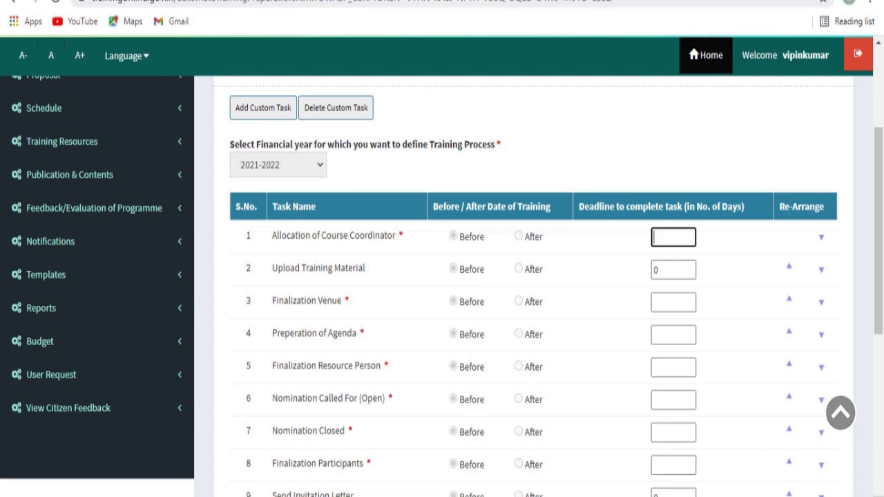
scroll(525, 286, down, 2)
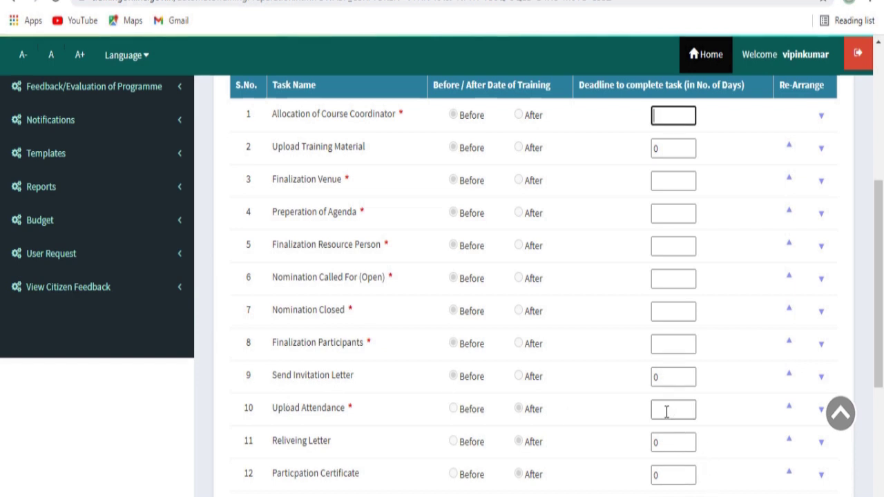
scroll(339, 217, down, 3)
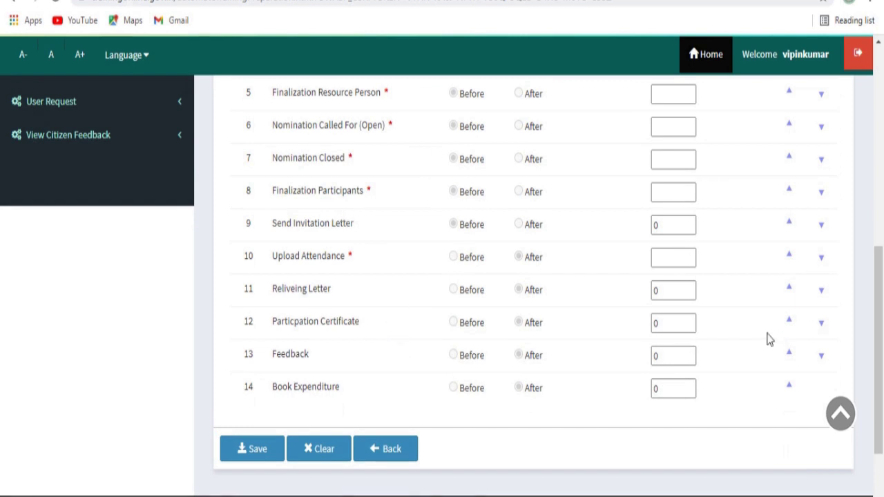
click(256, 450)
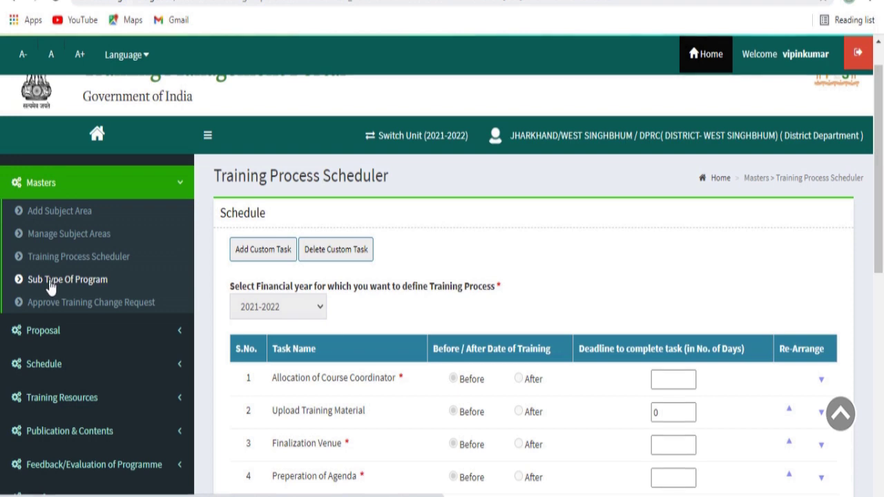
- Open Sub Type Of Program, choose Training as the program type, and look through the existing sub-types
click(49, 281)
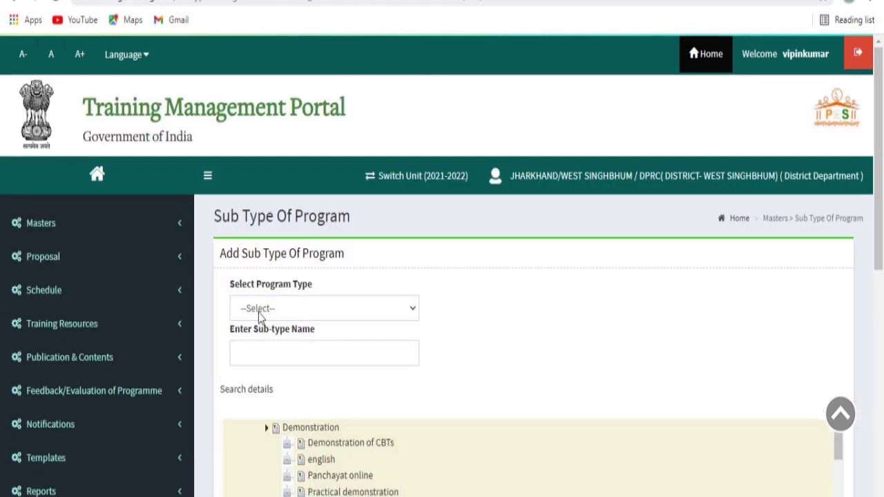
click(273, 311)
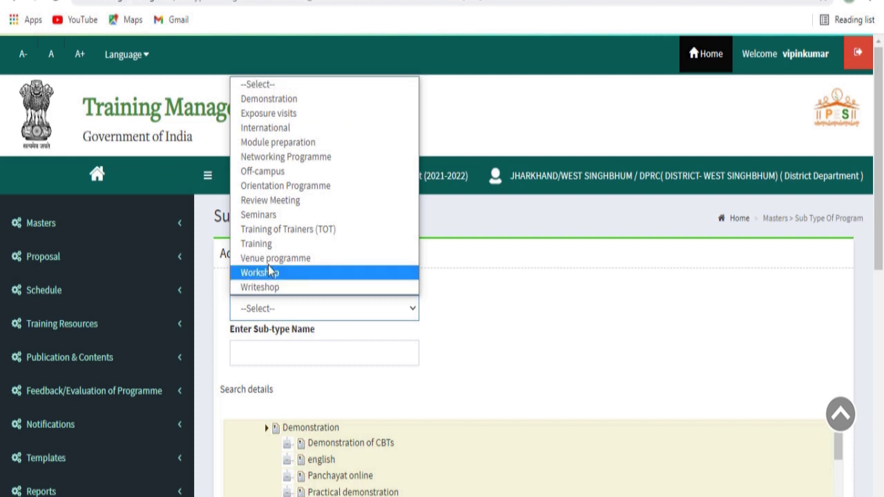
click(265, 243)
click(259, 352)
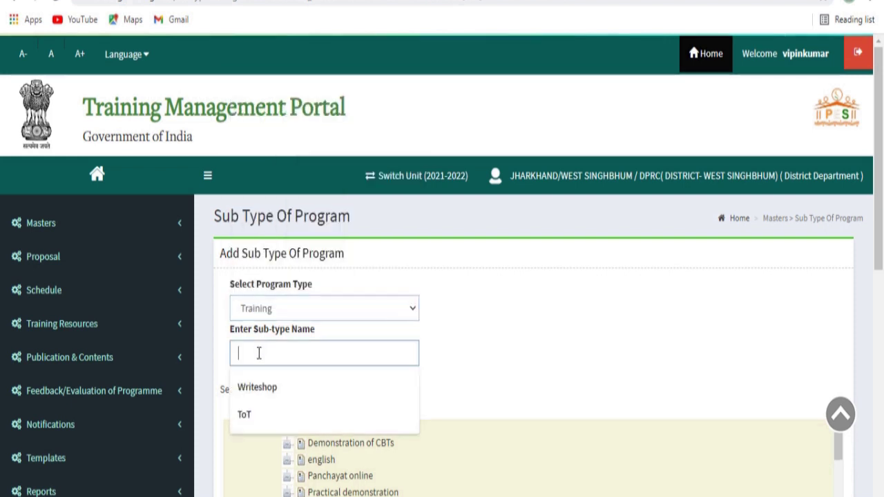
click(75, 232)
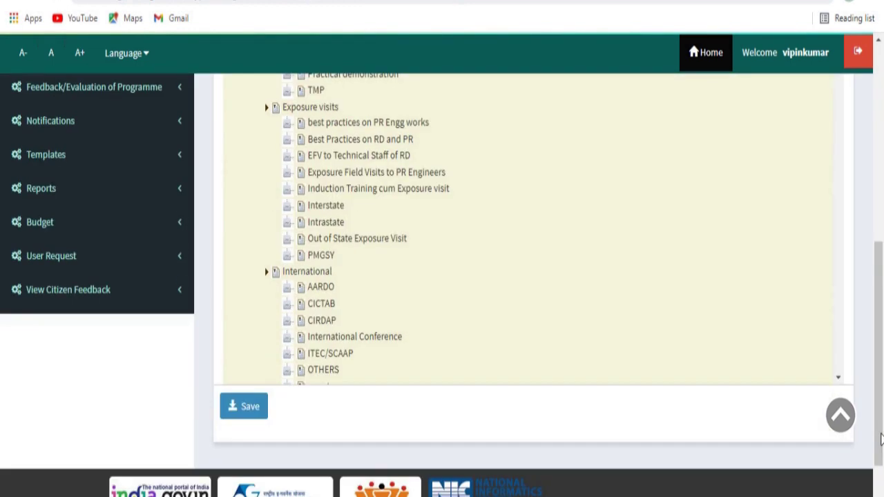
click(880, 440)
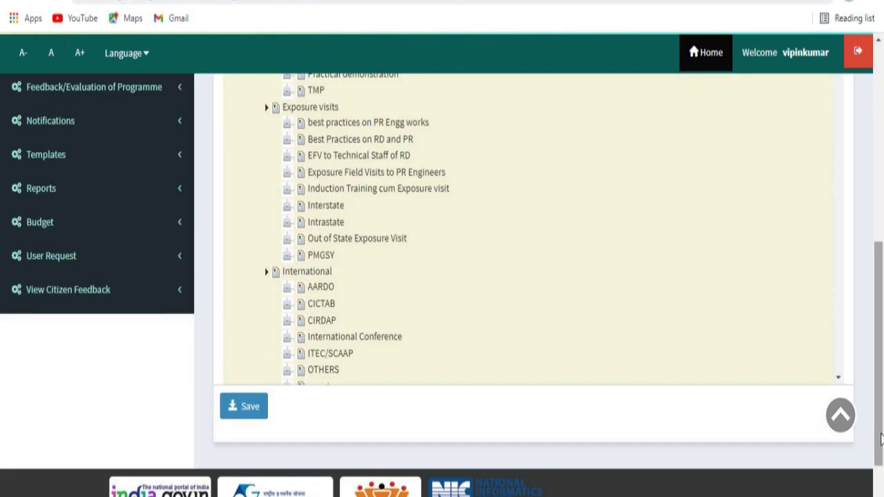
- Open the budget's training sponsor selection and add Rashtriya Gram Swaraj Abhiyan [Center] as a sponsoring scheme
click(65, 228)
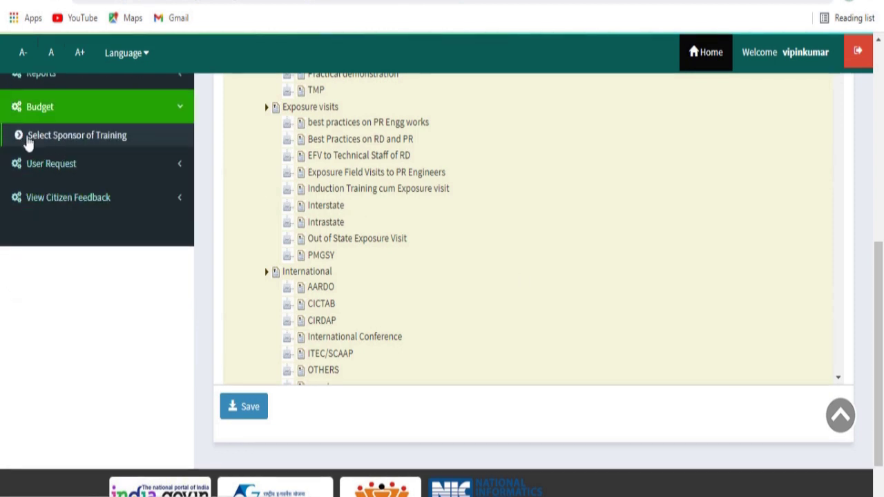
click(97, 137)
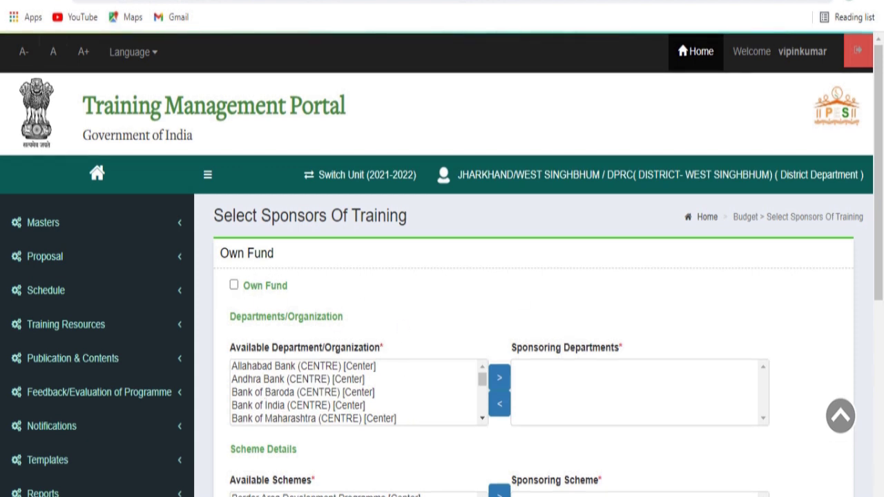
scroll(324, 347, down, 3)
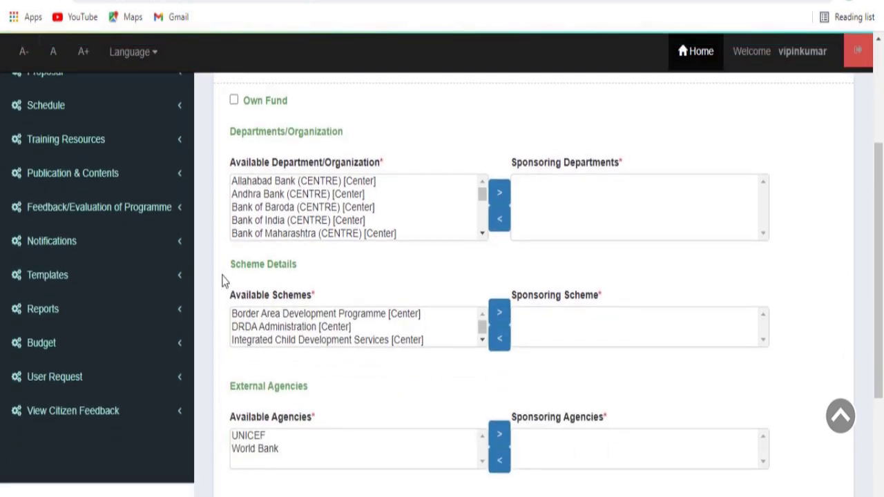
click(482, 338)
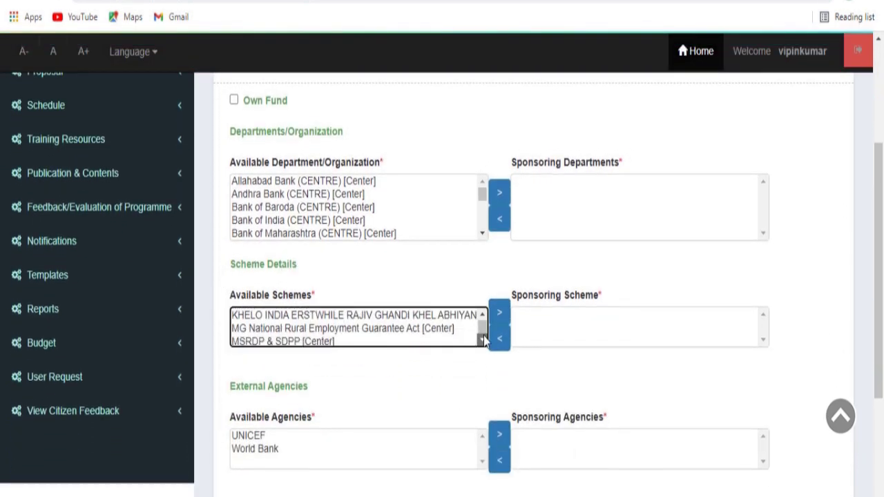
scroll(483, 338, down, 3)
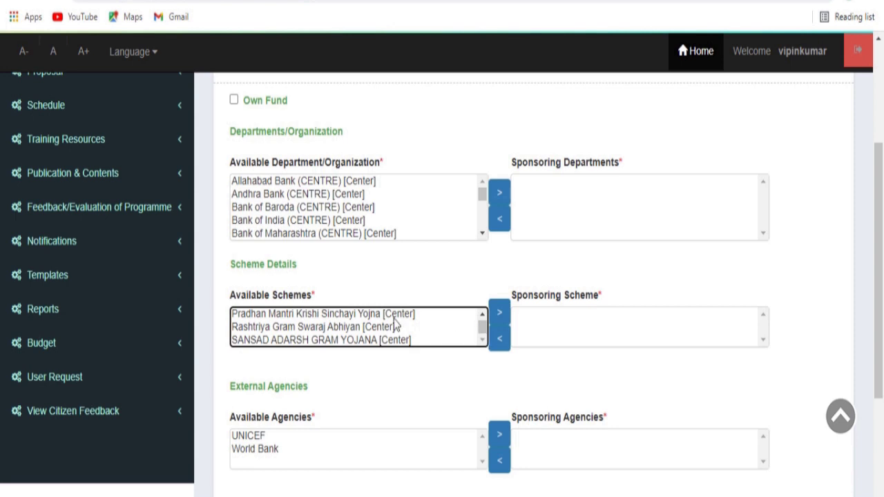
click(276, 330)
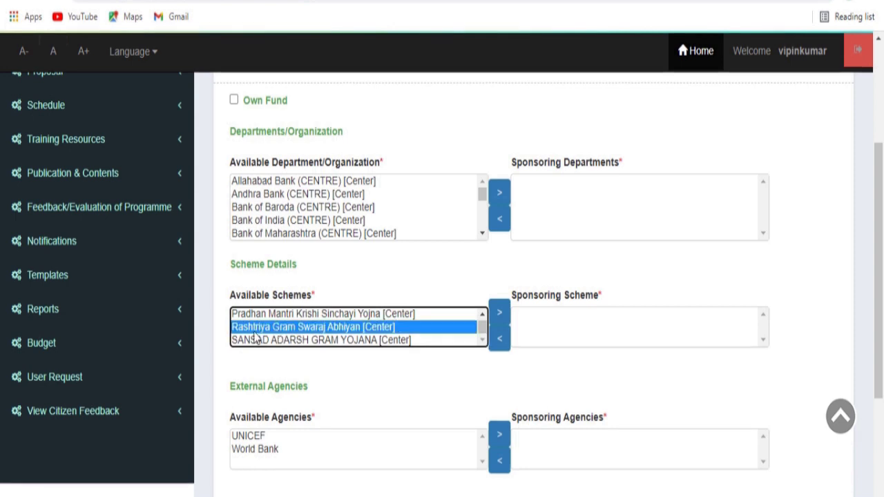
click(498, 320)
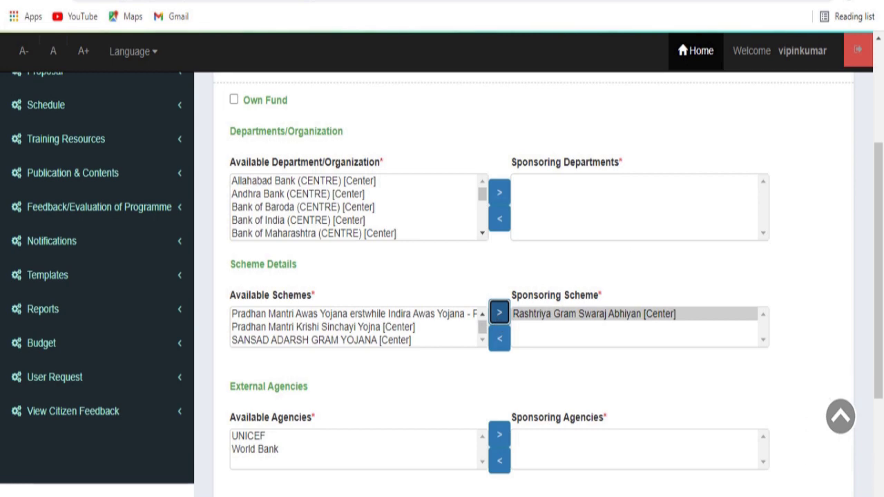
- Select World Bank among the available external agencies and save the training sponsors
scroll(343, 371, down, 3)
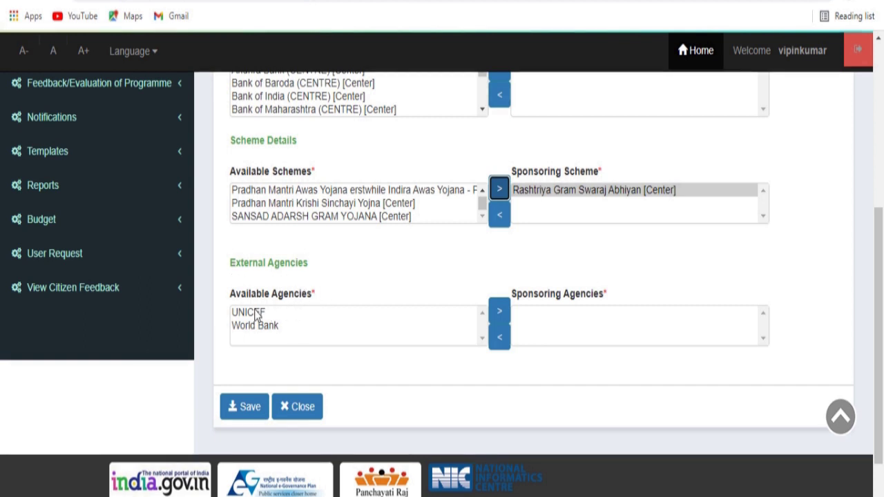
click(249, 314)
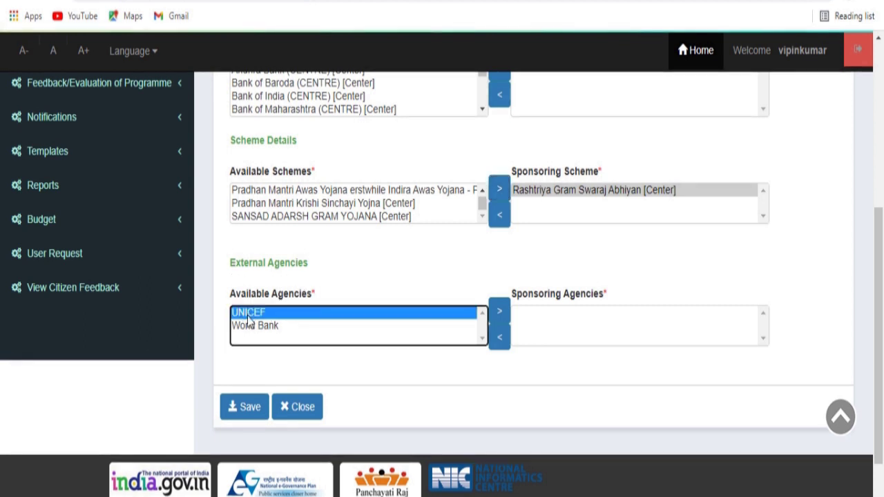
click(248, 327)
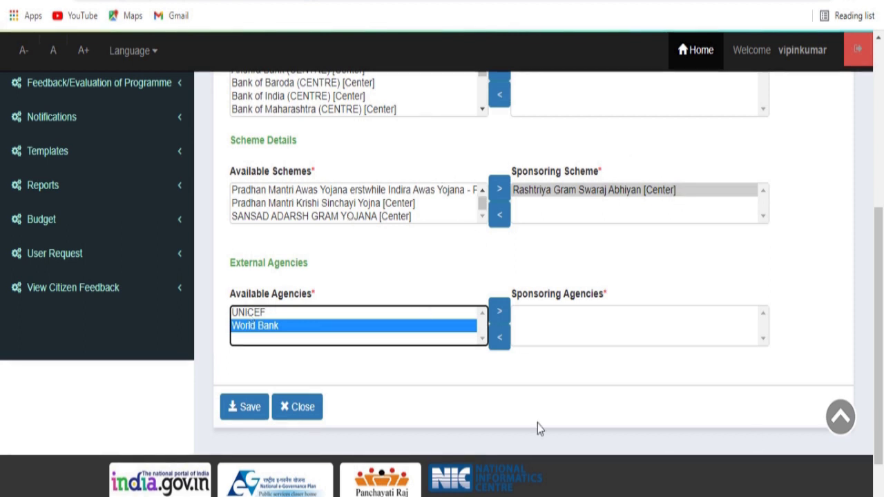
click(242, 408)
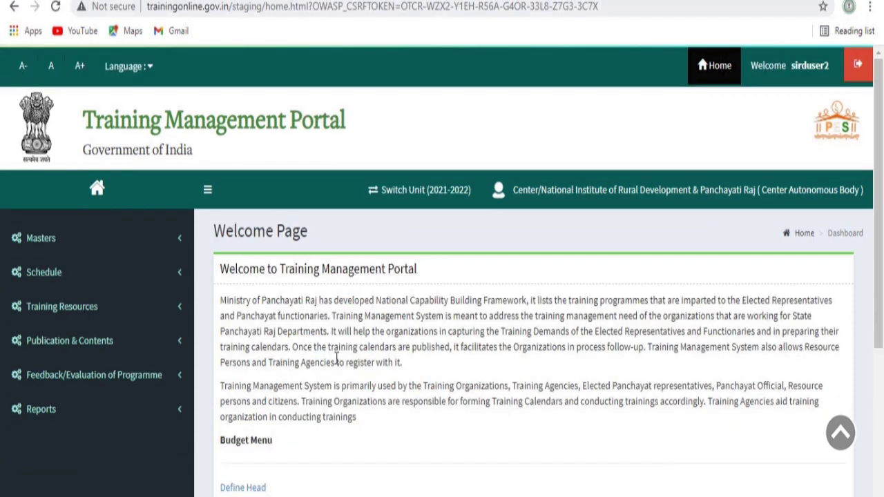
- Start adding a new training to the schedule and set its sponsor to Rashtriya Gram Swaraj Abhiyan
click(83, 282)
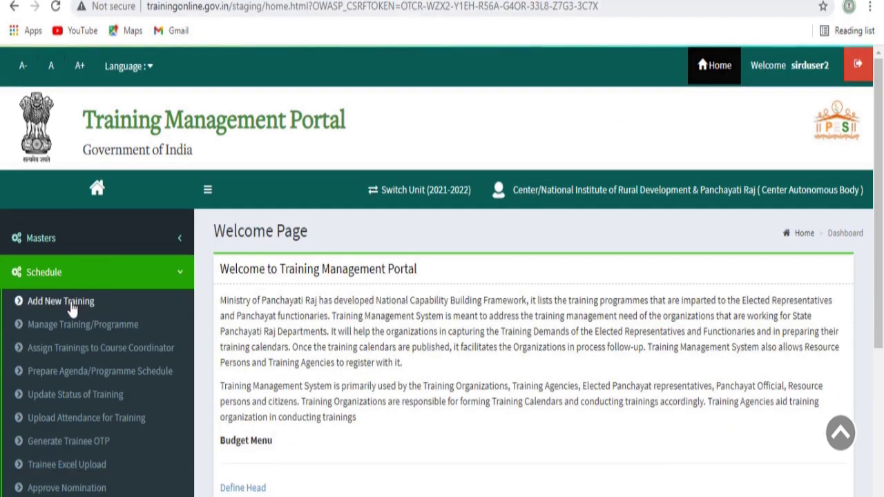
click(72, 304)
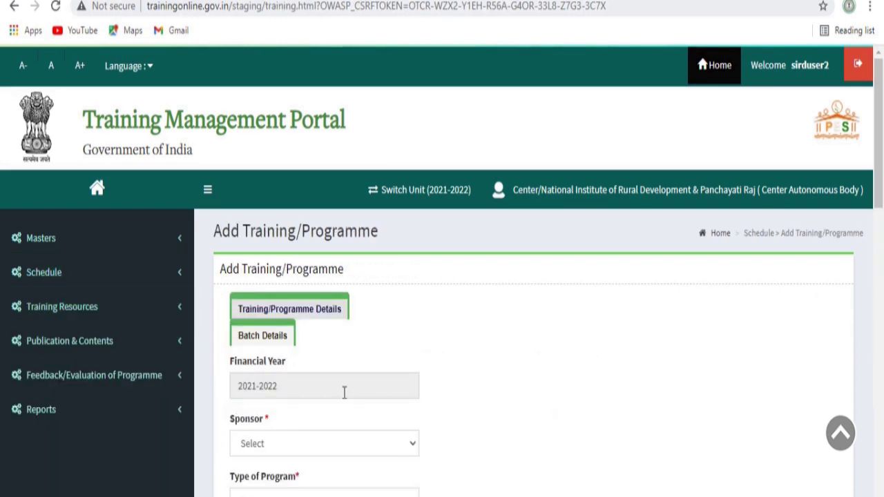
click(274, 448)
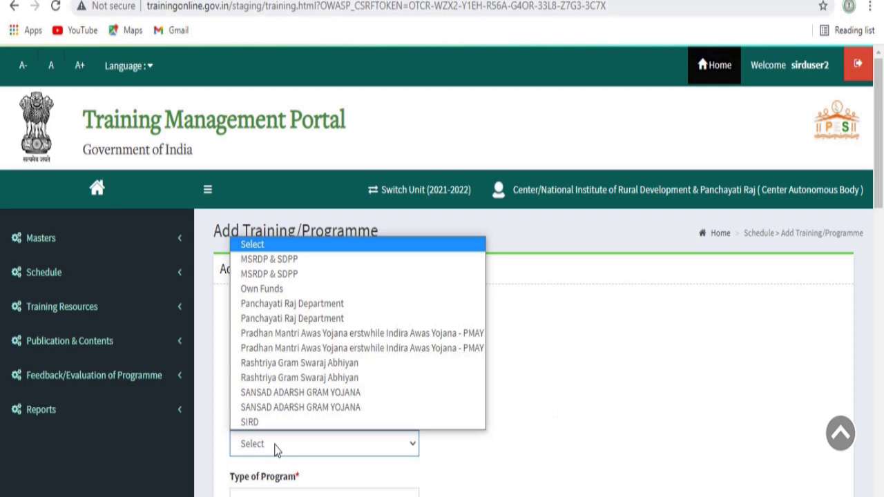
click(313, 377)
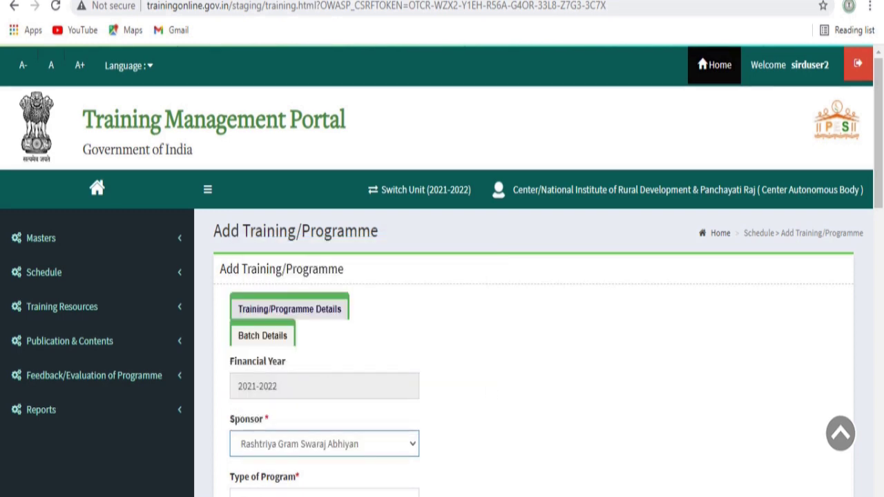
- Keep Training as the type of program and set the sub-type to Panchayat Development Plan
scroll(617, 463, down, 2)
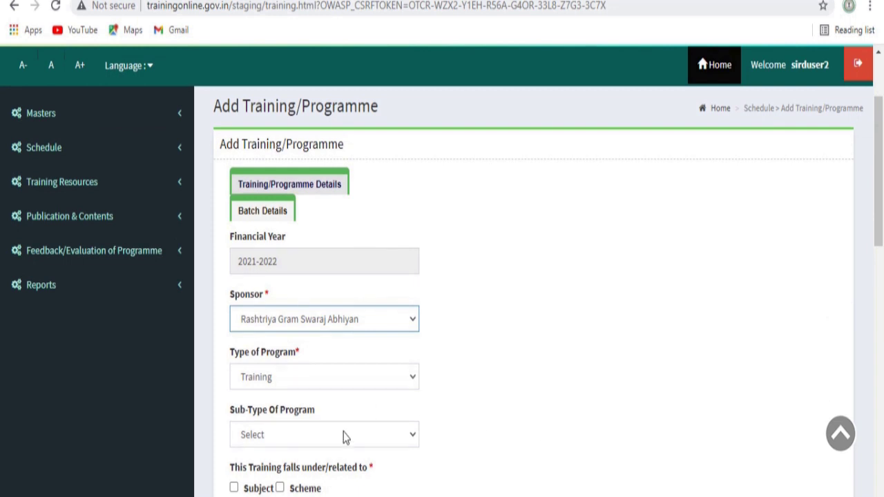
click(368, 377)
click(367, 377)
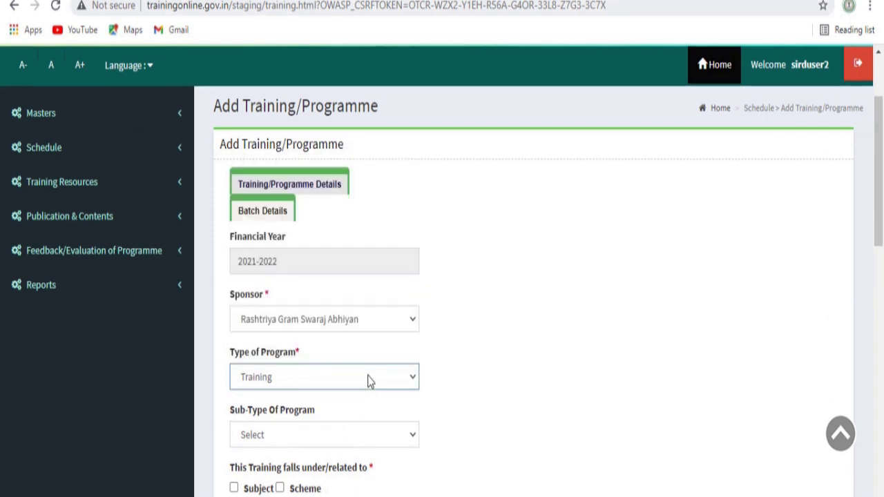
click(337, 443)
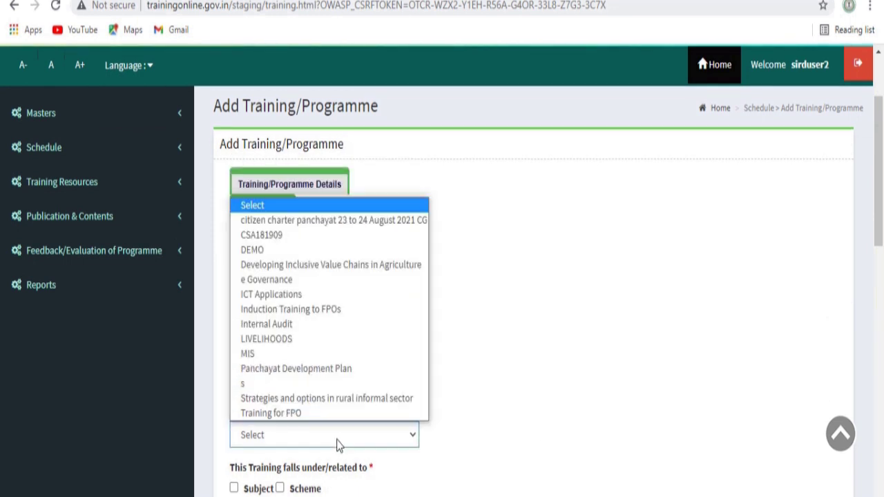
key(End)
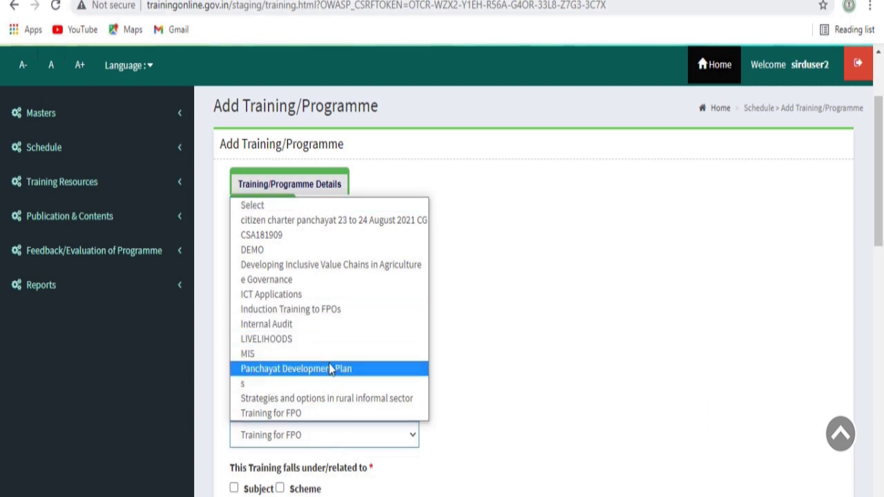
click(330, 369)
scroll(330, 369, down, 2)
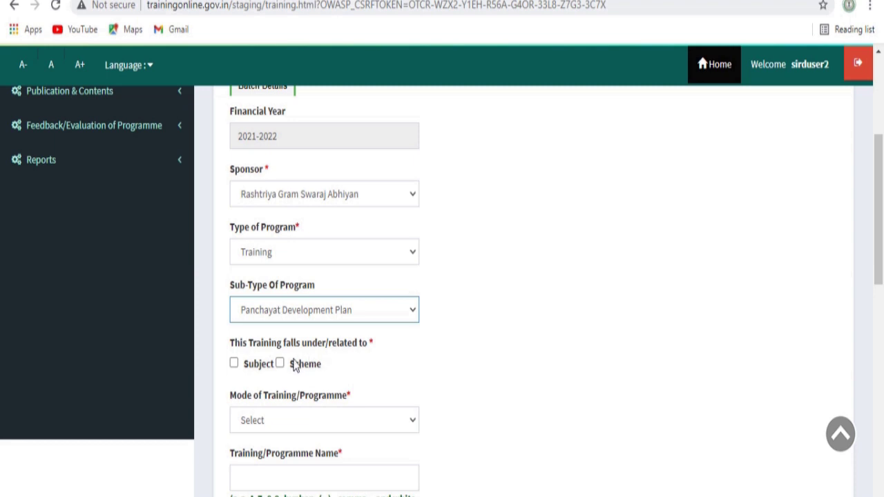
- Relate the training to the Rashtriya Gram Swaraj Abhiyan scheme and set the mode of training to Face to Face
click(280, 364)
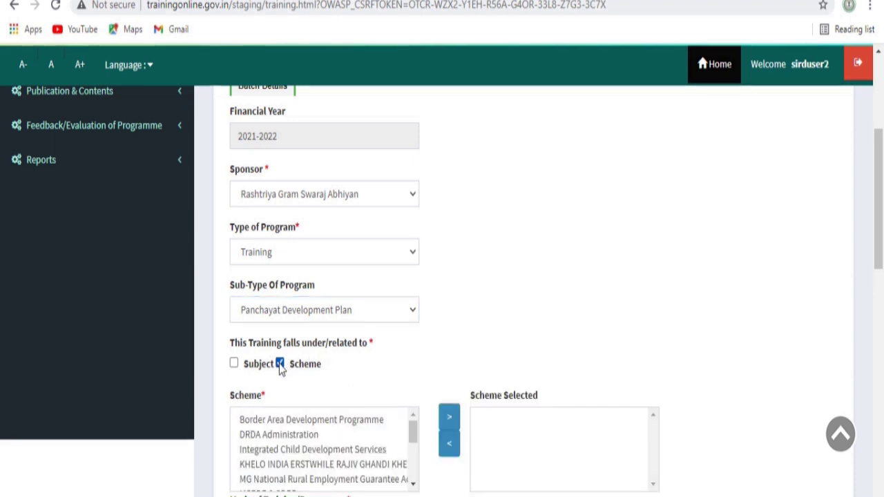
scroll(279, 368, down, 3)
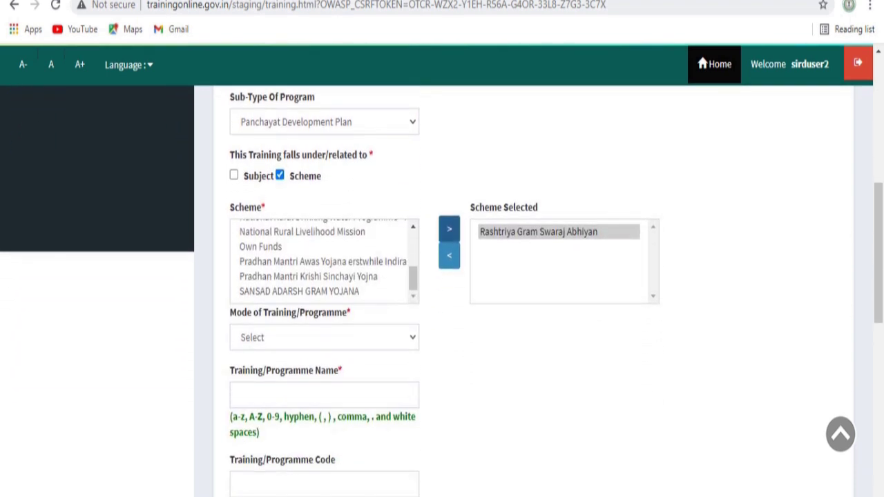
click(307, 338)
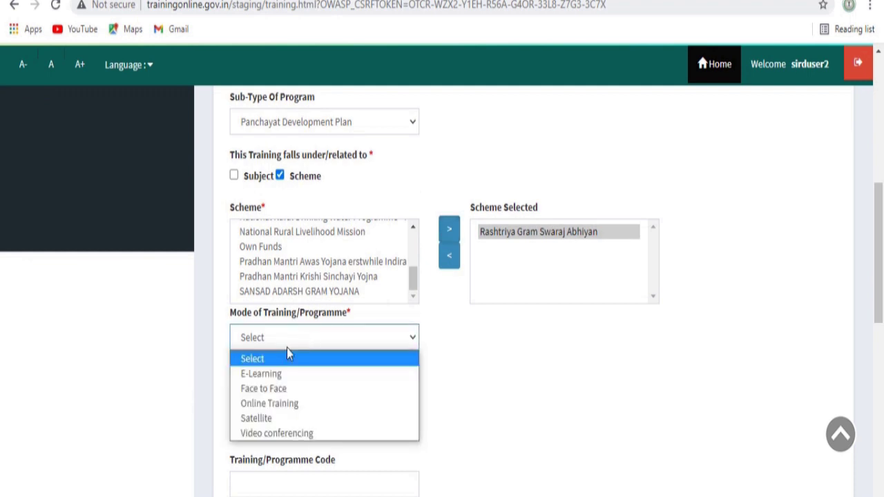
click(266, 388)
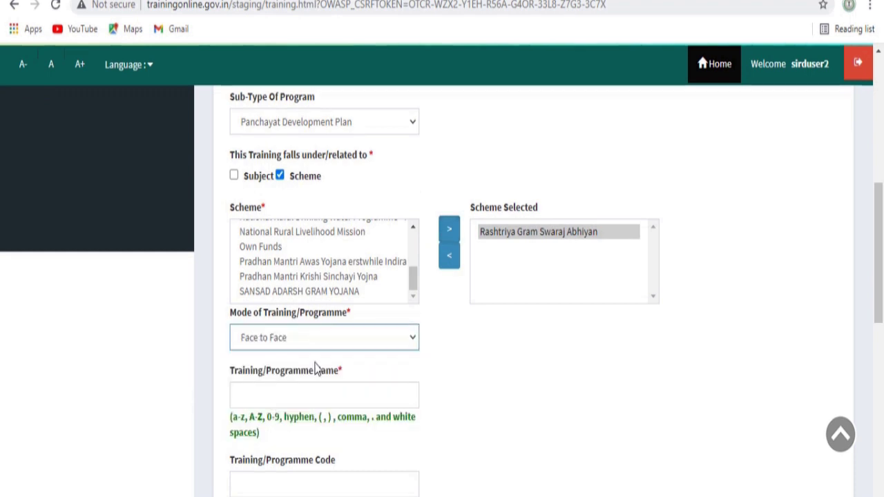
click(325, 340)
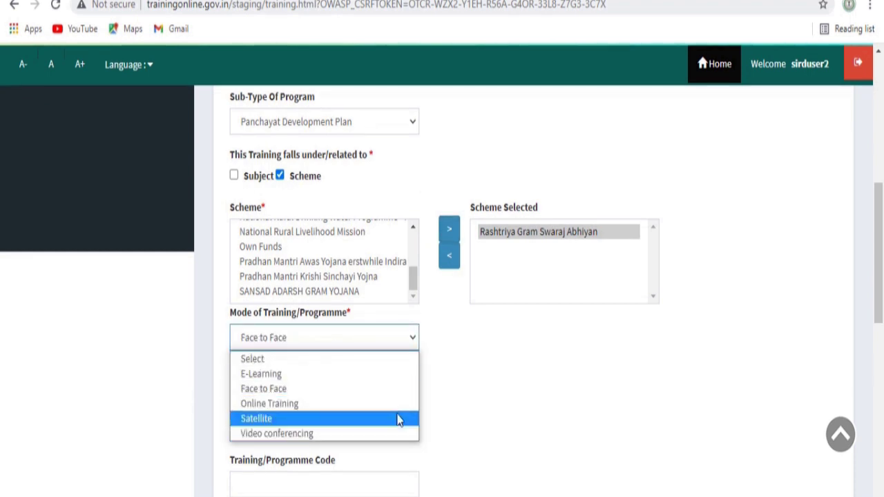
click(505, 397)
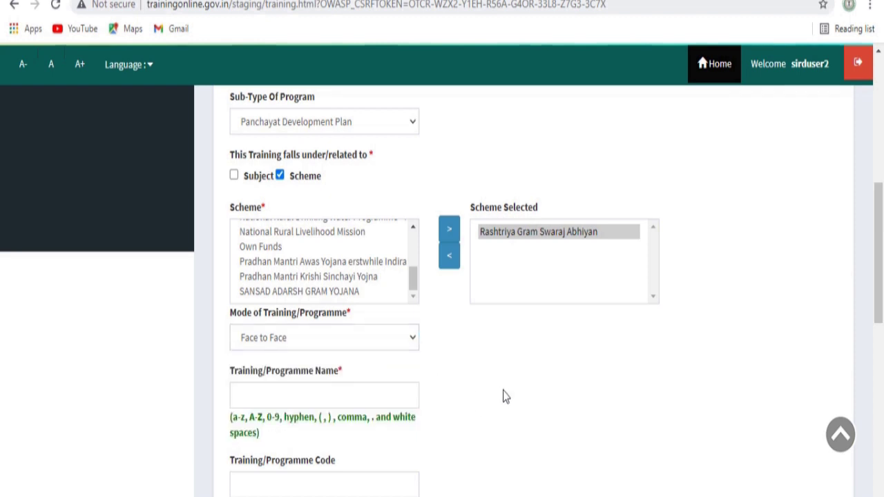
- Name the training programme PPC2021 and enter 99 as its programme code
click(327, 395)
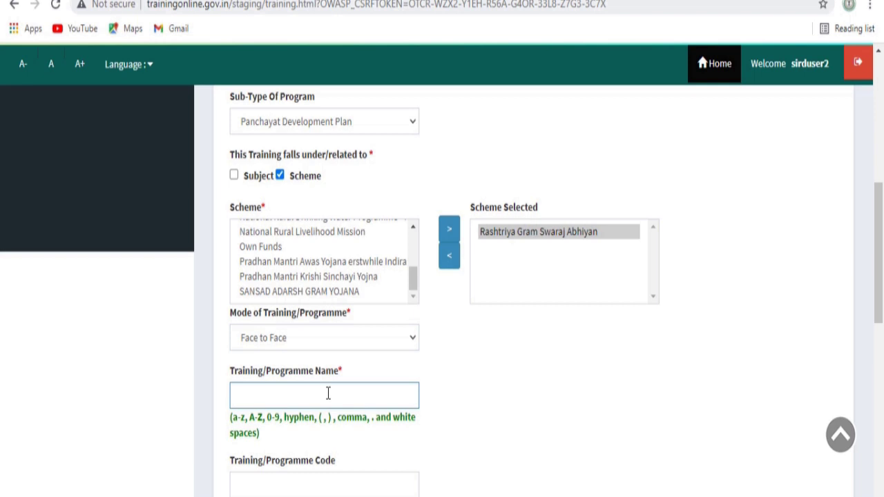
text(PPC2021)
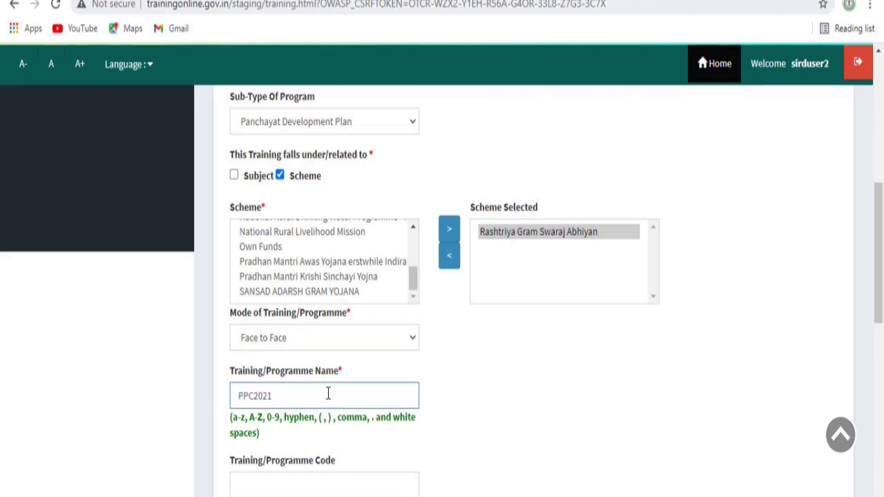
click(287, 486)
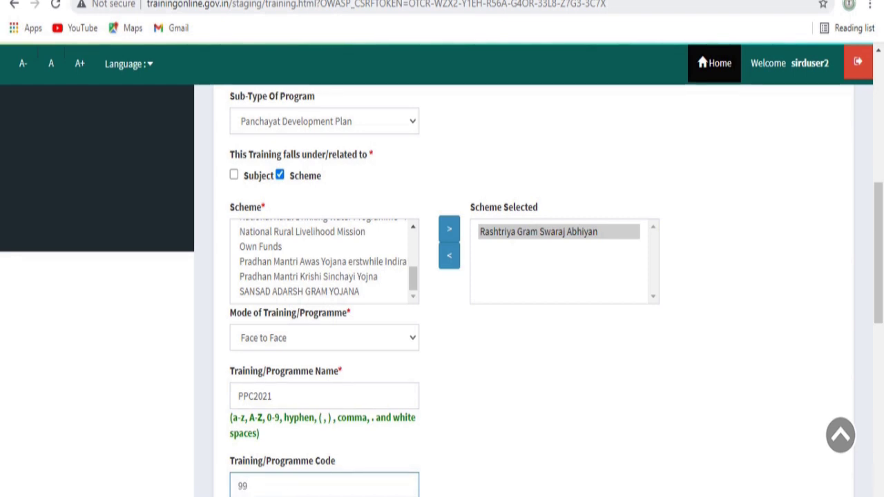
- Enter "PPC 2021 BASIC TRG" as the programme's abstract/objectives and set its level to Basic
scroll(469, 392, down, 4)
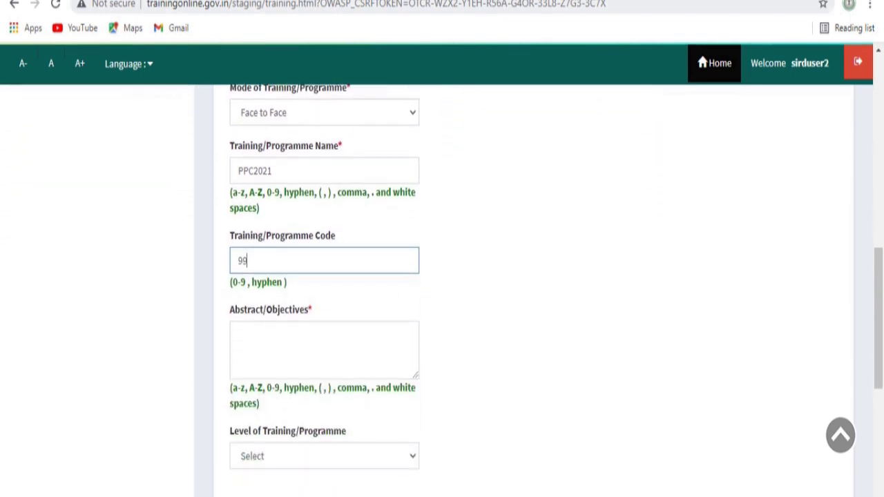
click(279, 316)
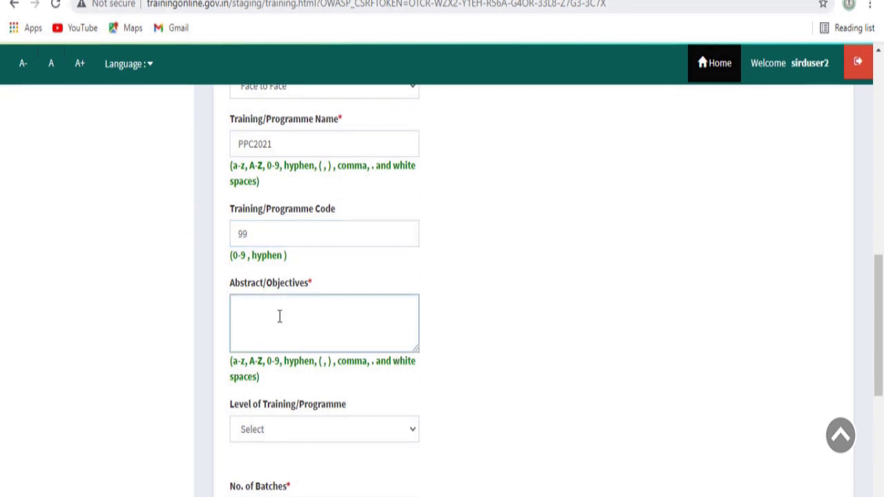
text(PPC)
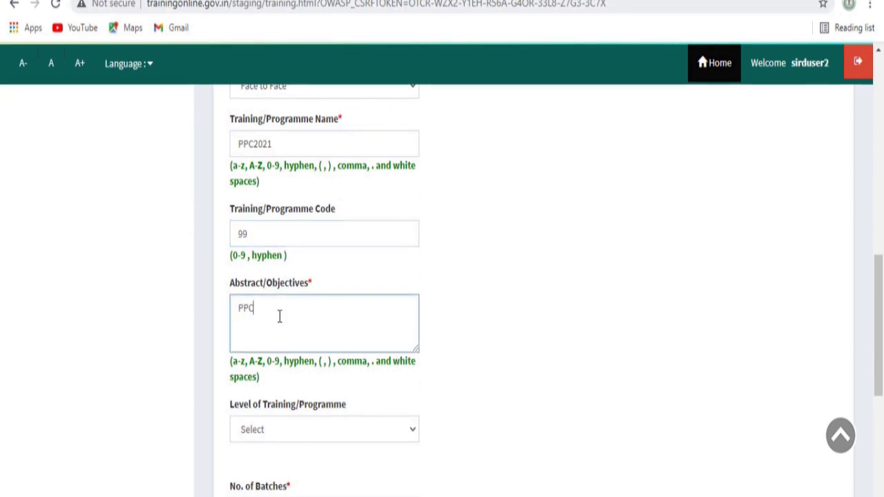
text( 2021 BASIC TRG)
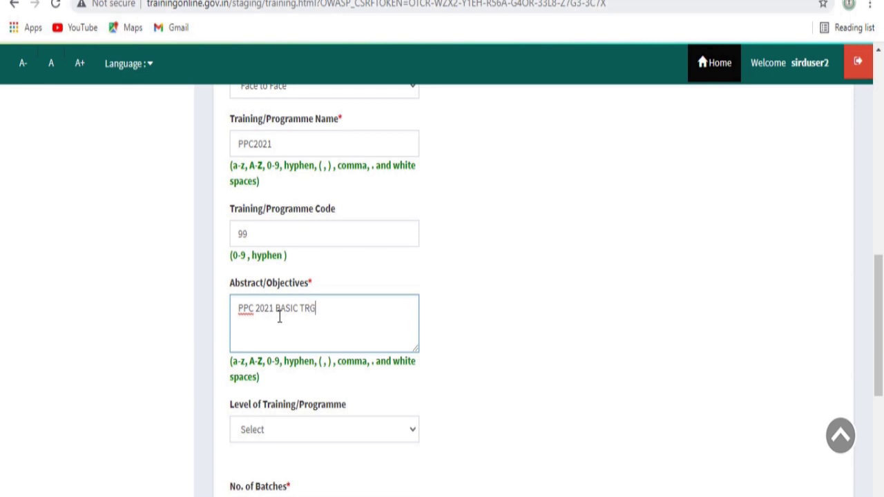
click(276, 433)
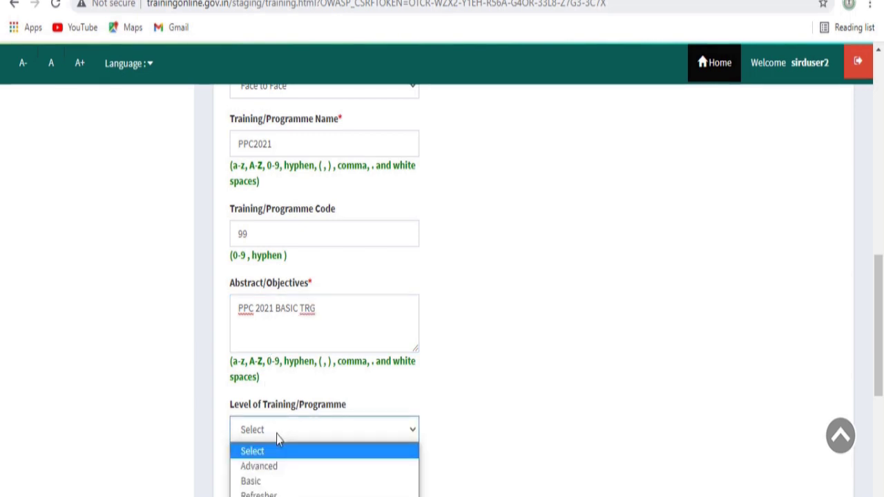
click(259, 483)
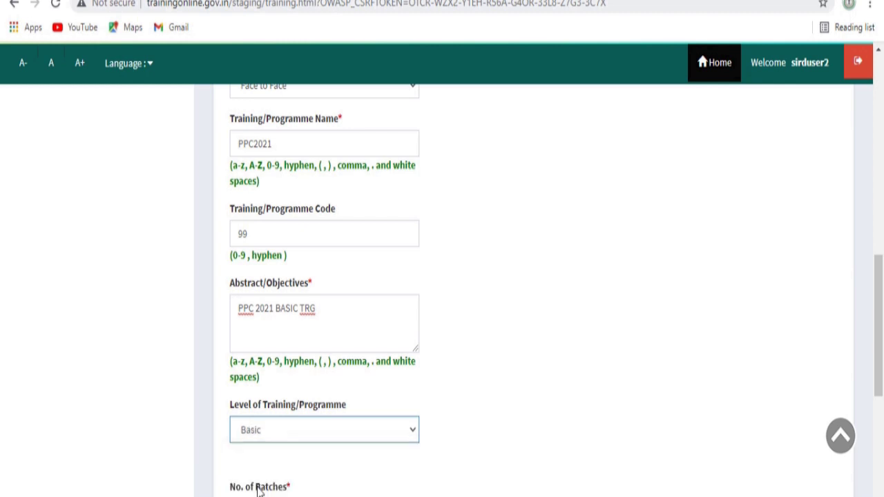
- Keep the number of batches at 1, set the training language to Hindi and set boarding/lodging to Not Applicable
scroll(736, 477, down, 3)
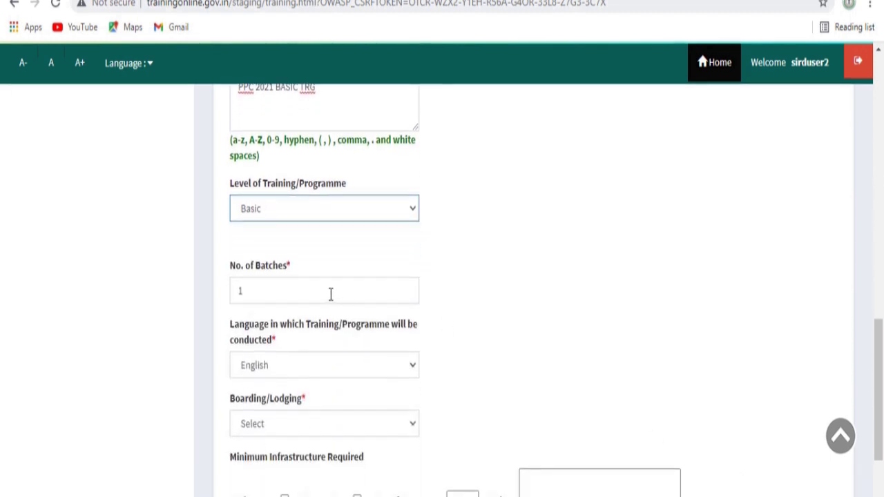
click(330, 294)
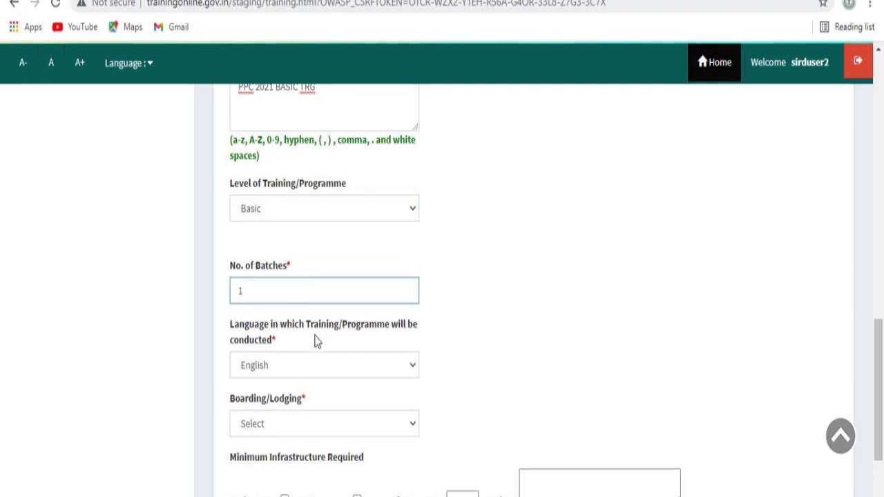
click(333, 365)
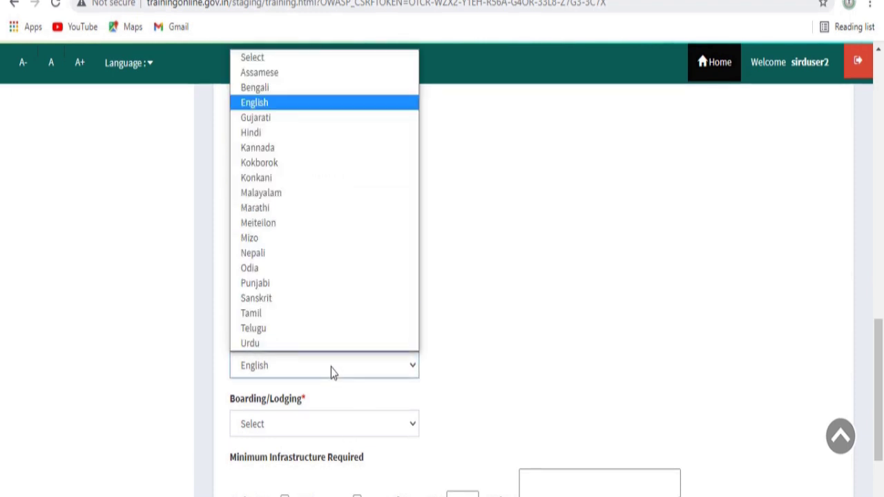
click(265, 133)
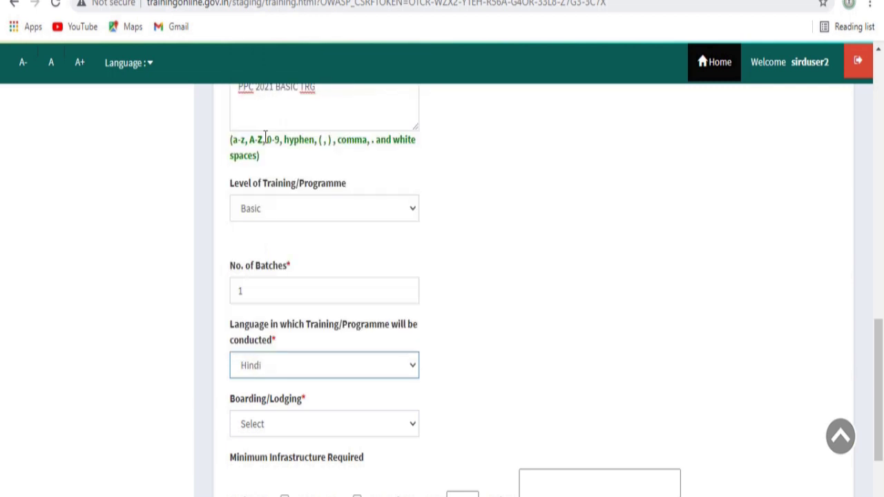
click(276, 428)
click(279, 461)
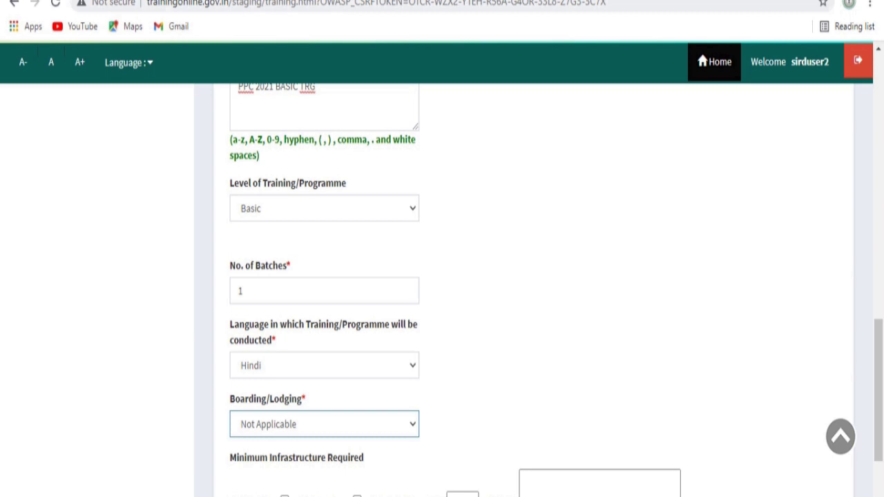
- Require a projector, internet and 20 computers as minimum infrastructure, and proceed to adding the batch details
scroll(511, 271, down, 3)
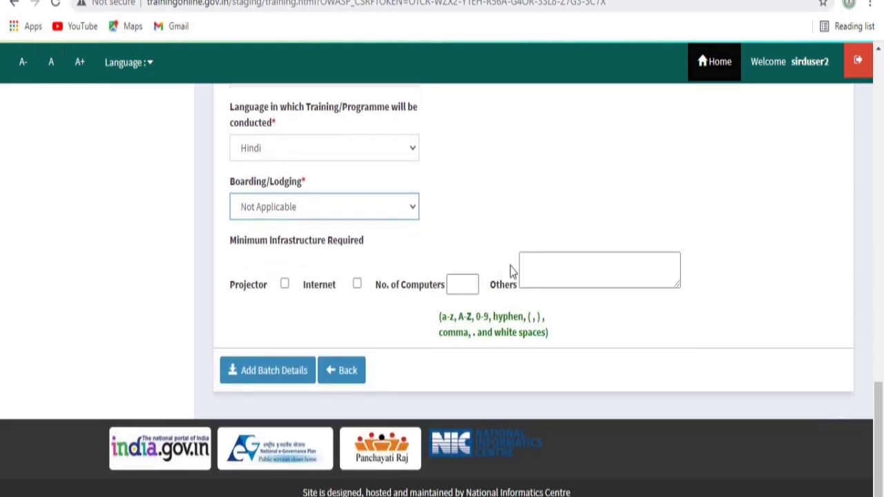
click(285, 284)
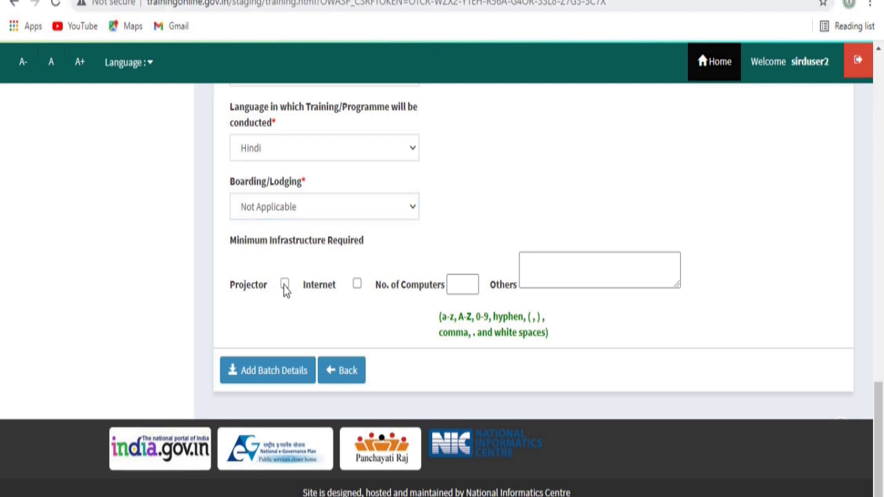
click(357, 284)
click(462, 287)
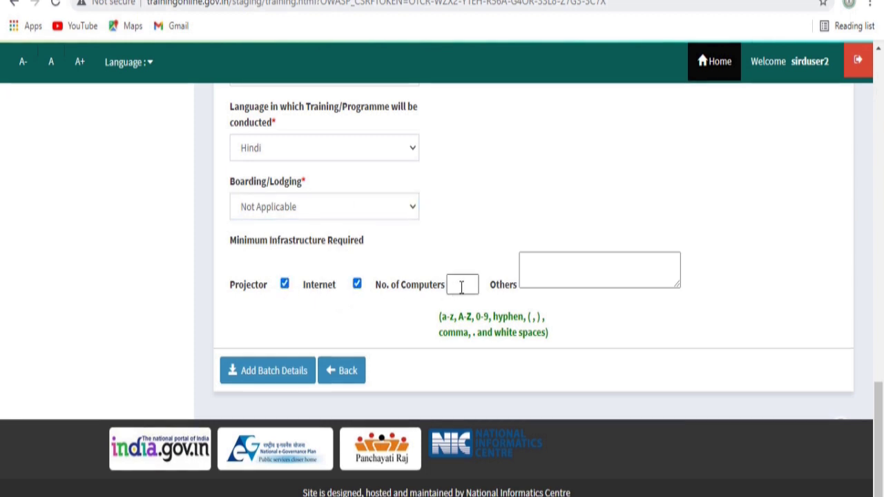
text(20)
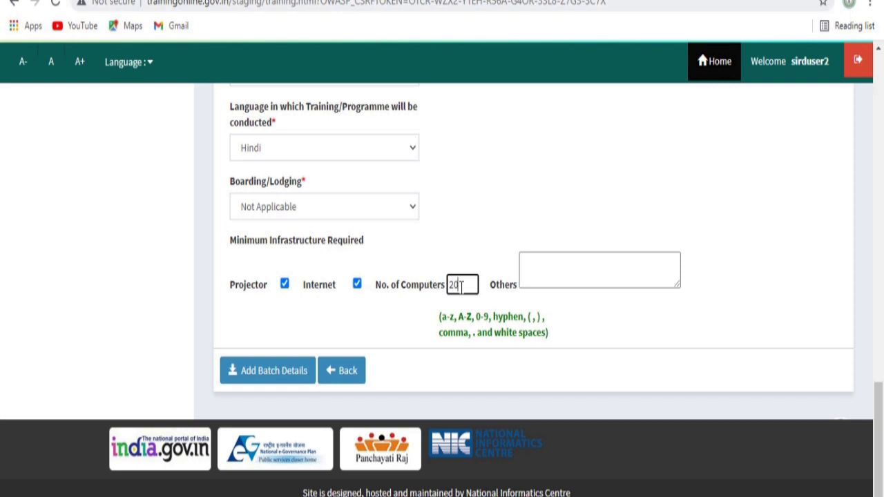
click(276, 373)
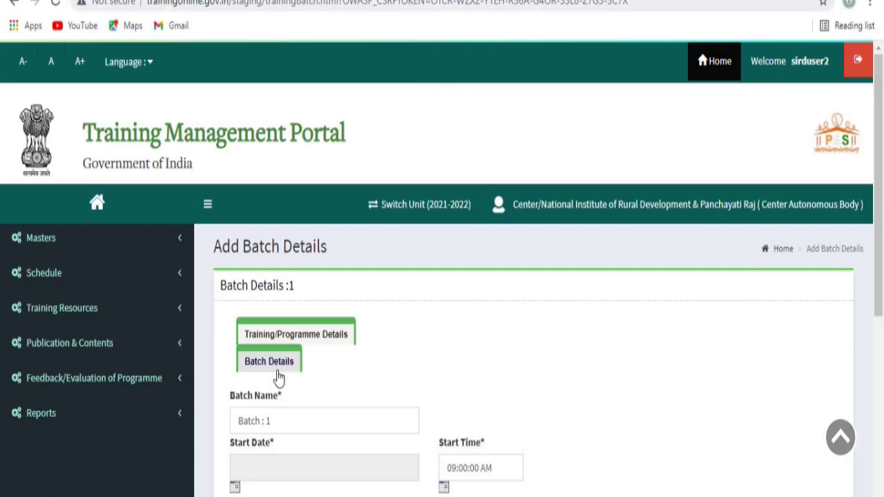
- Schedule Batch 1 to start on 15/10/2021 at 10:00:00 AM and set its end date to 15/10/2021
scroll(304, 301, down, 2)
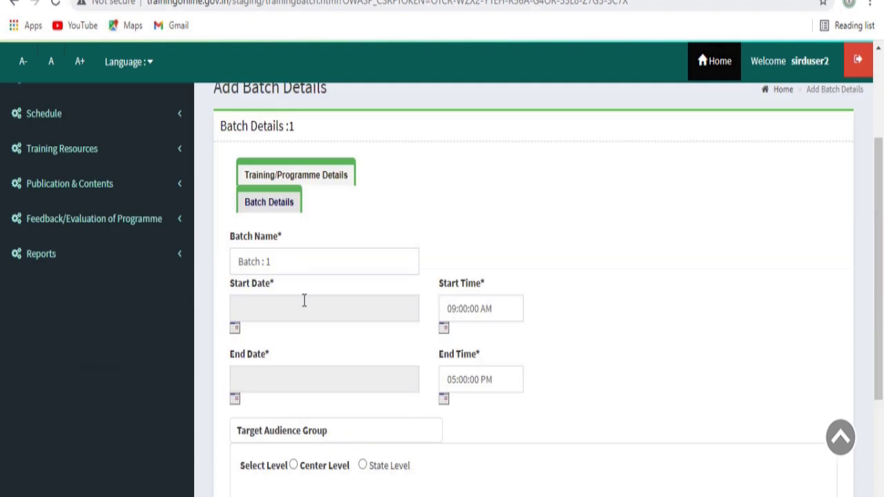
click(234, 329)
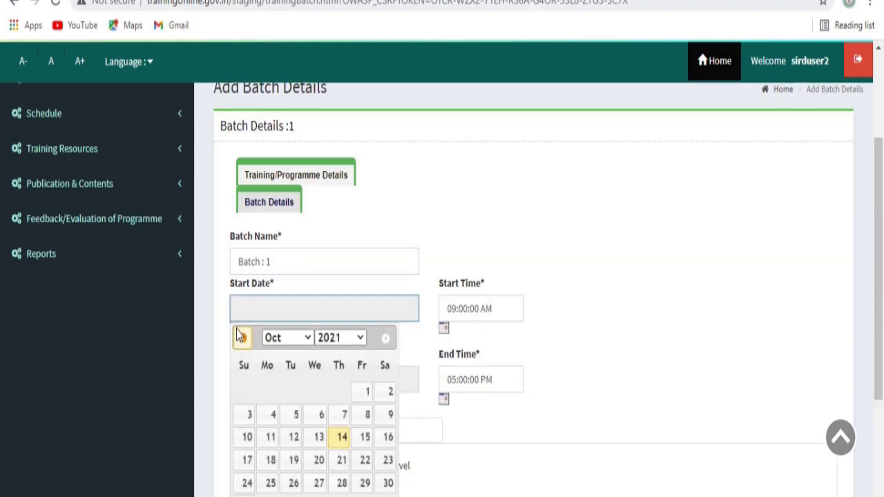
click(363, 439)
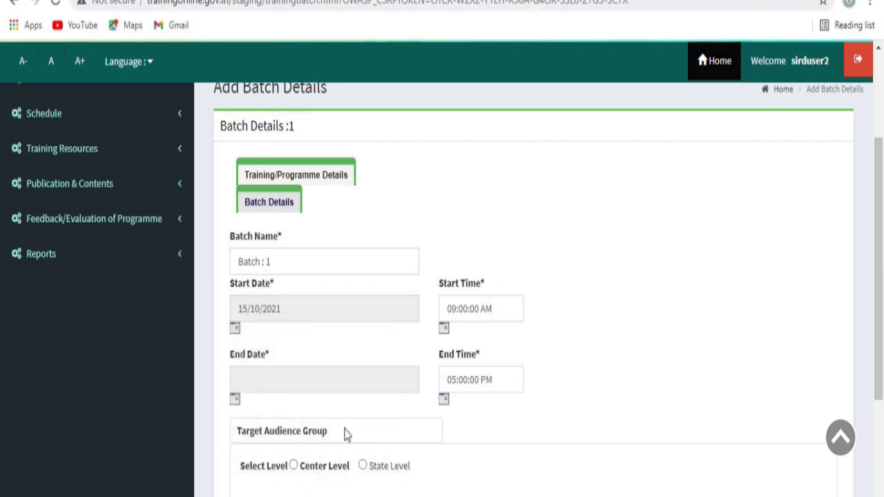
click(444, 330)
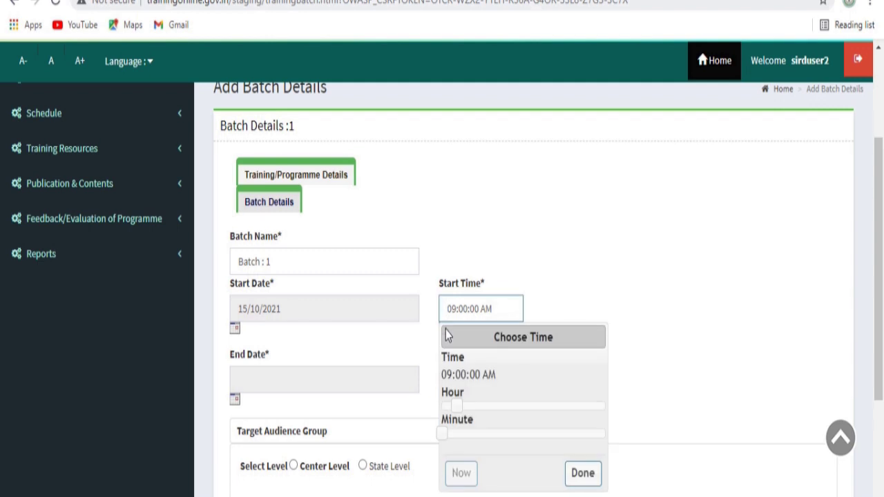
click(468, 409)
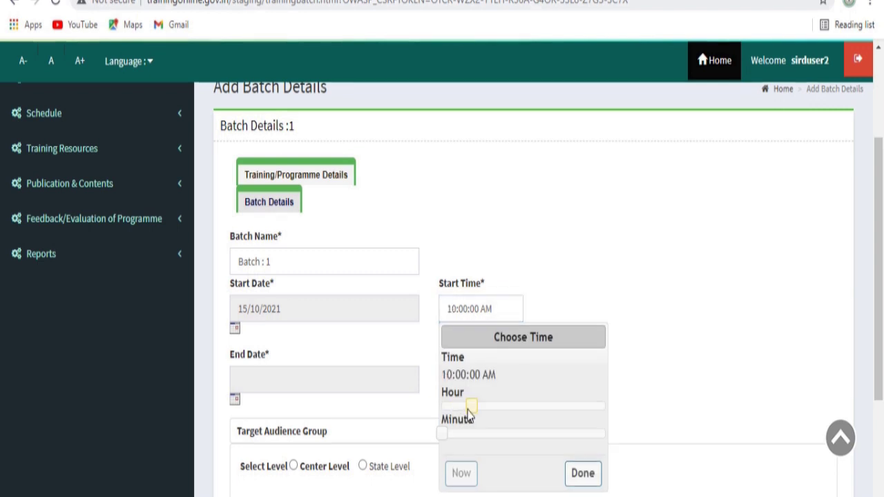
click(582, 476)
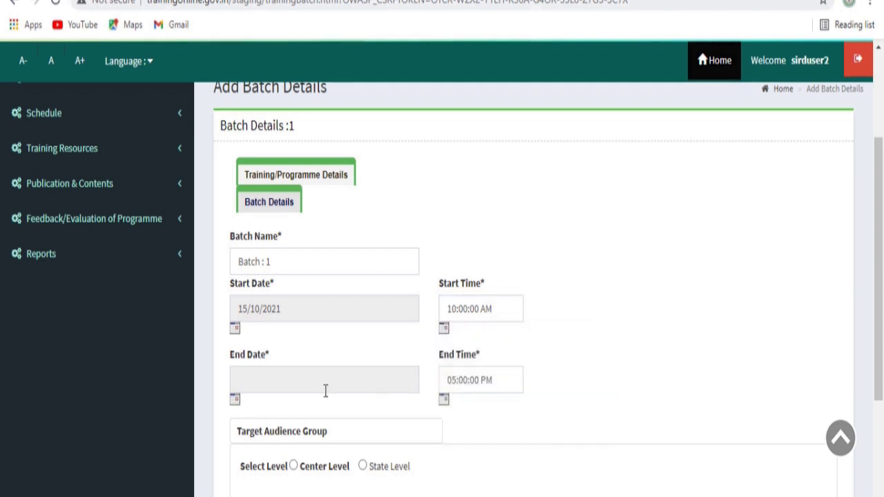
click(235, 400)
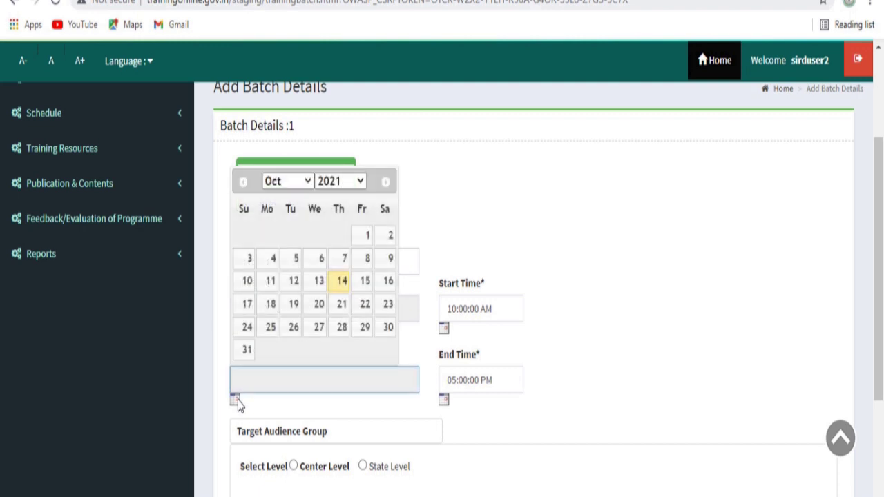
click(367, 285)
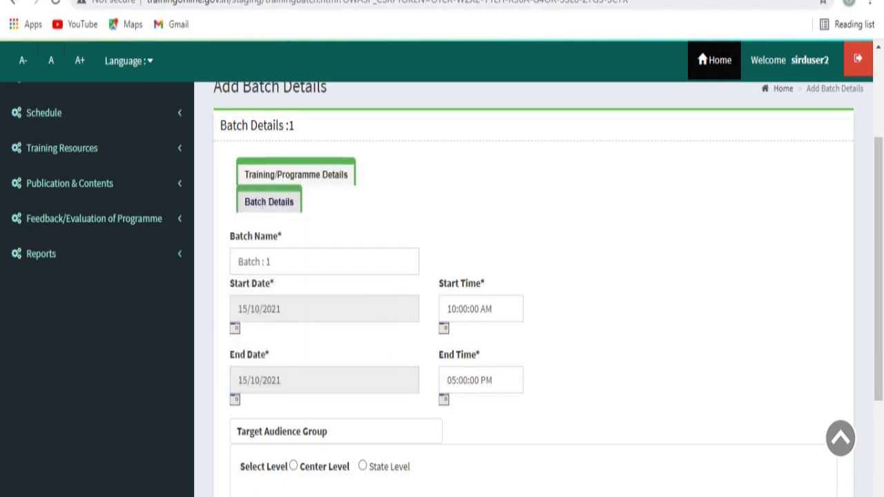
- Set Batch 1's target audience to Center Level with Banker, Official of Line Department, NGO/CBO and Ex-Official of Line Department as selected groups
scroll(397, 250, down, 3)
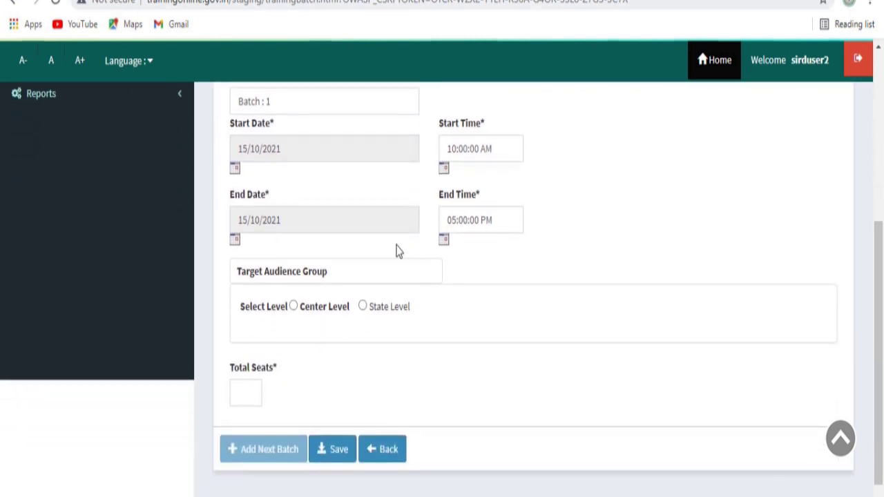
click(294, 306)
click(331, 393)
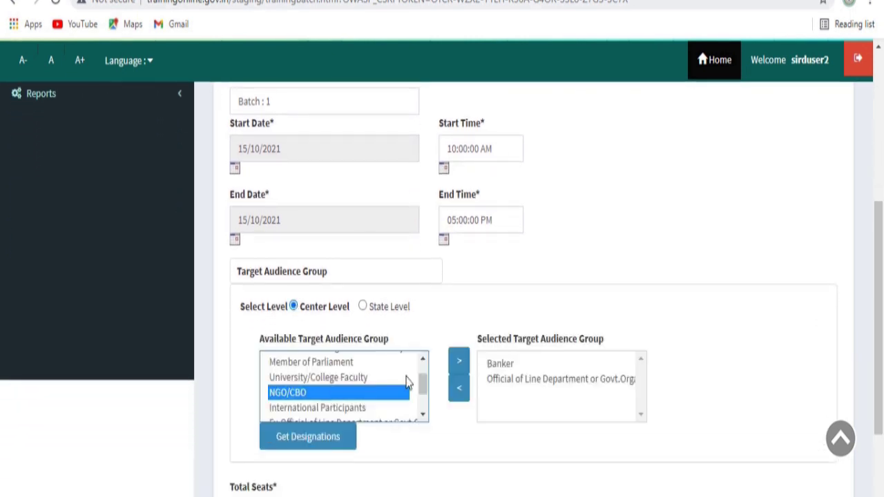
click(459, 362)
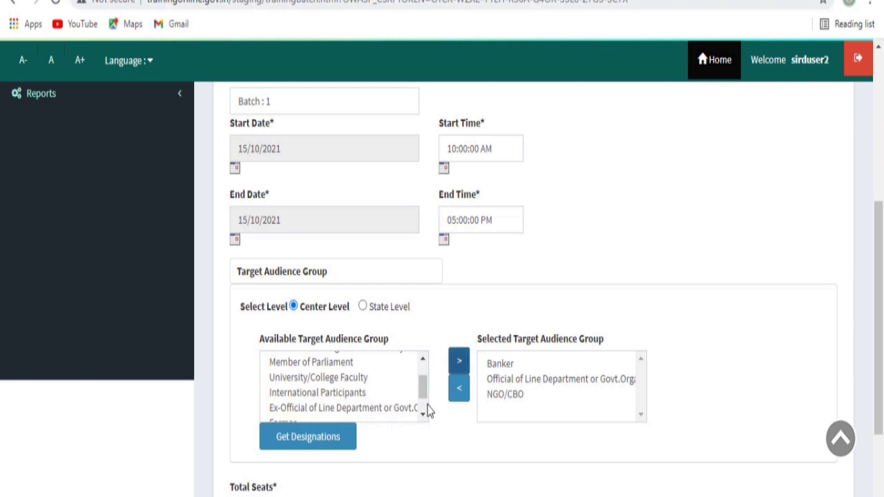
click(418, 408)
click(458, 362)
- Set the batch's total seats to 30 and save the training programme
scroll(238, 414, down, 2)
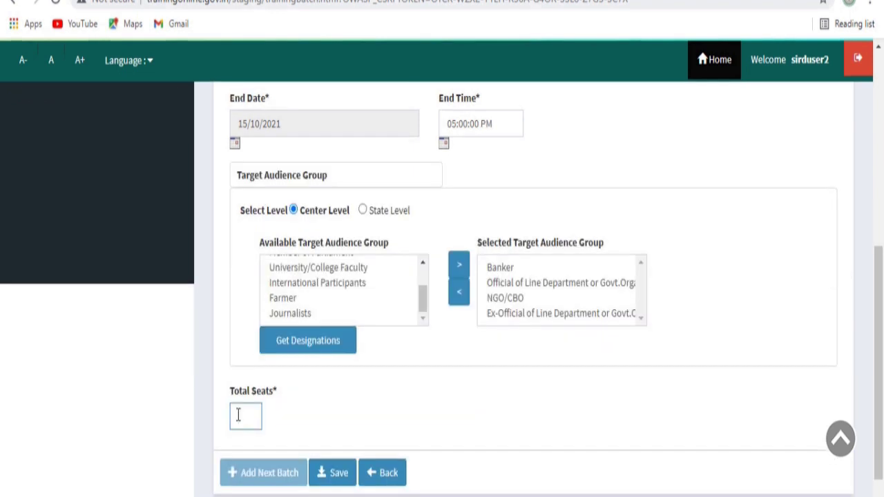
text(30)
click(339, 483)
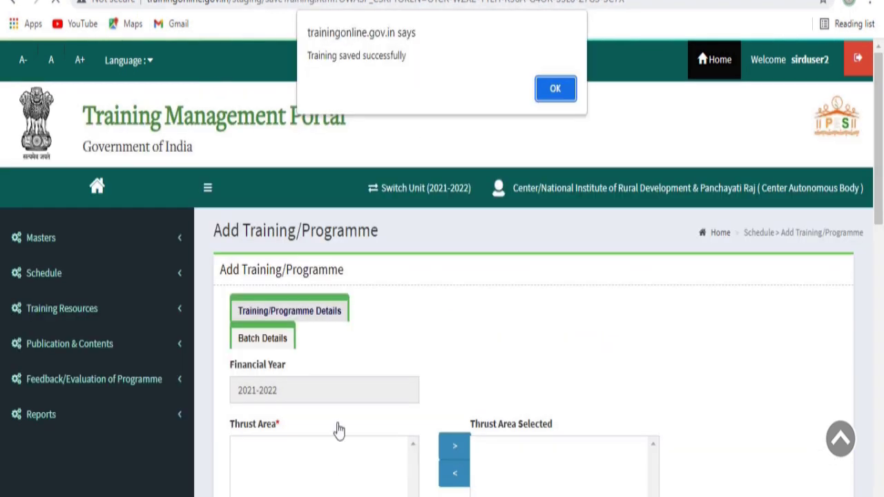
click(556, 89)
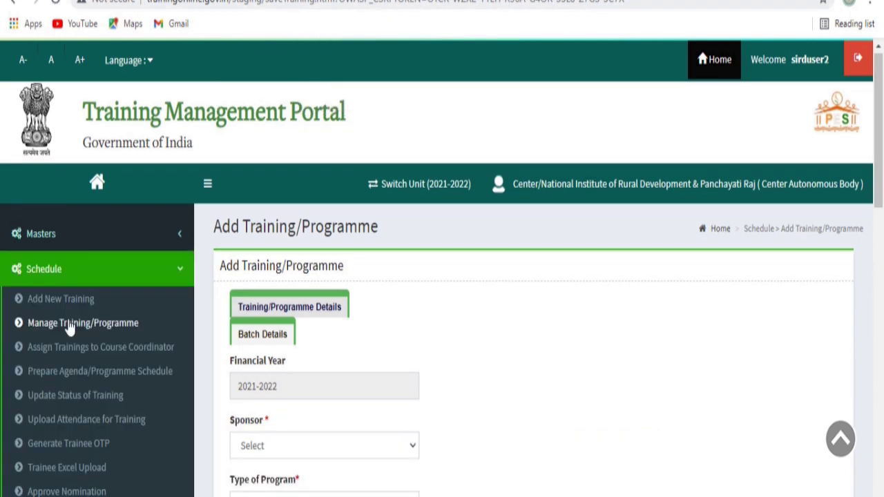
- Search the managed trainings for programme names containing "PPC" with the status Unfreezed
click(69, 325)
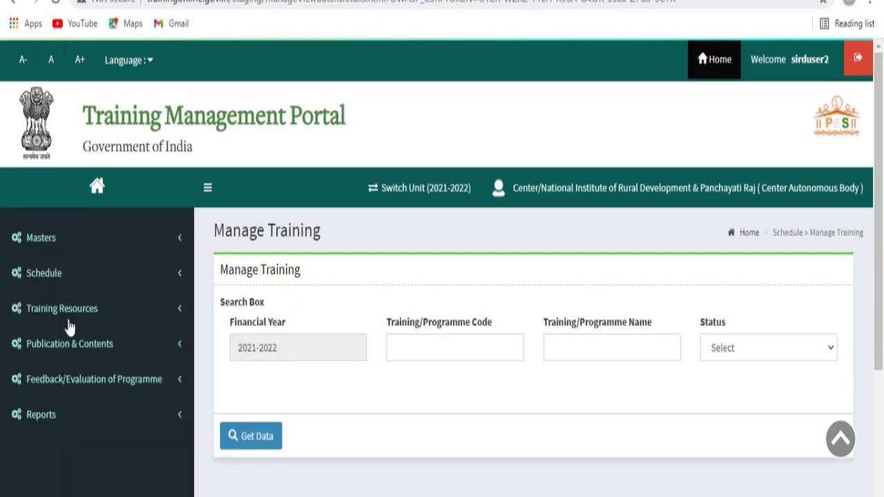
click(762, 354)
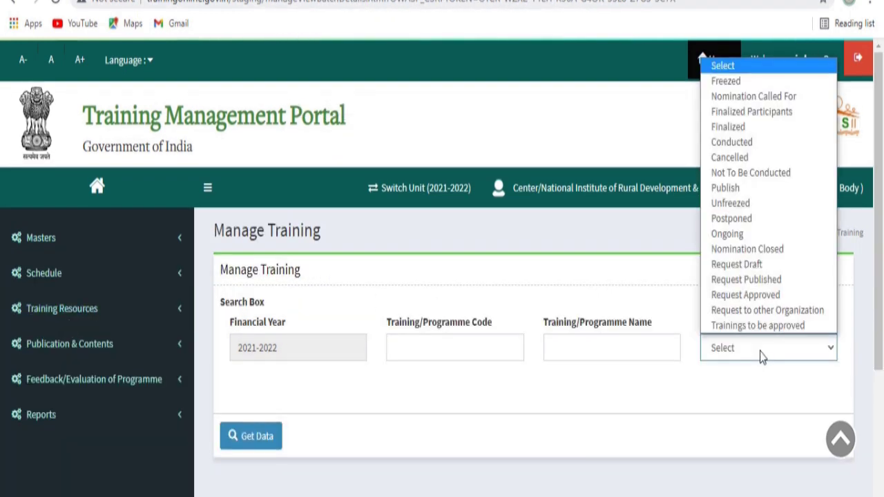
click(750, 203)
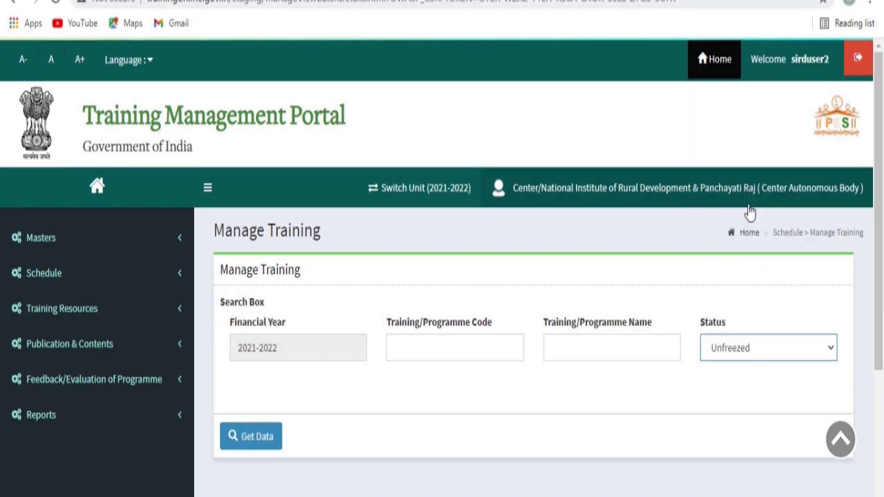
click(567, 356)
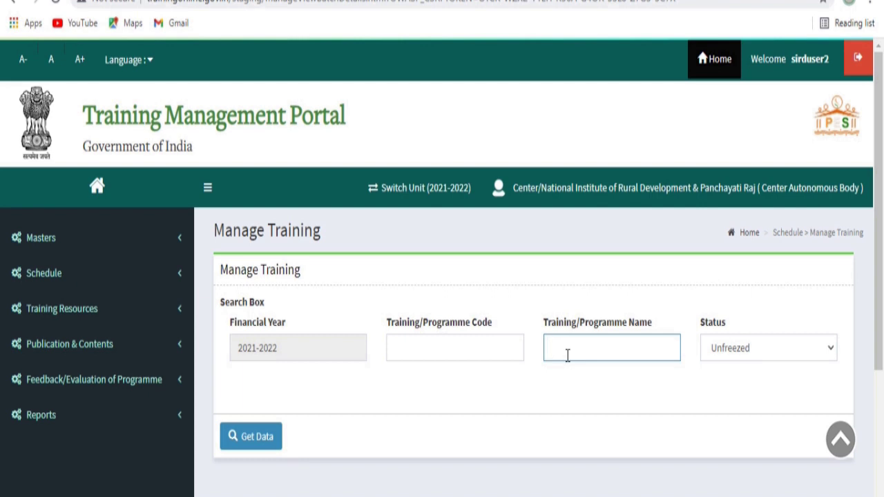
text(PPC2)
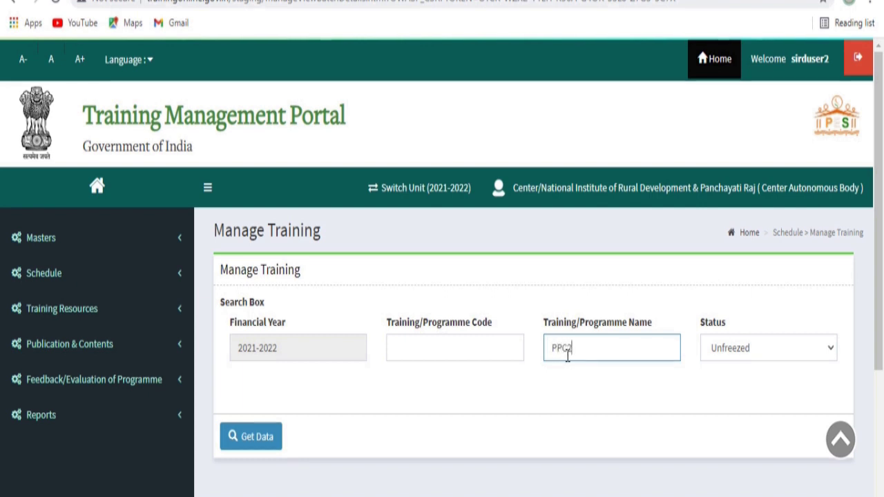
key(BackSpace)
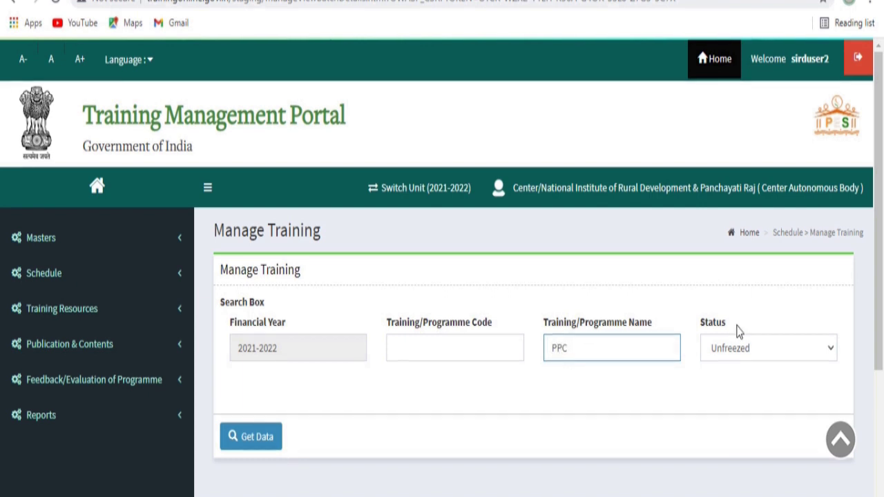
click(269, 442)
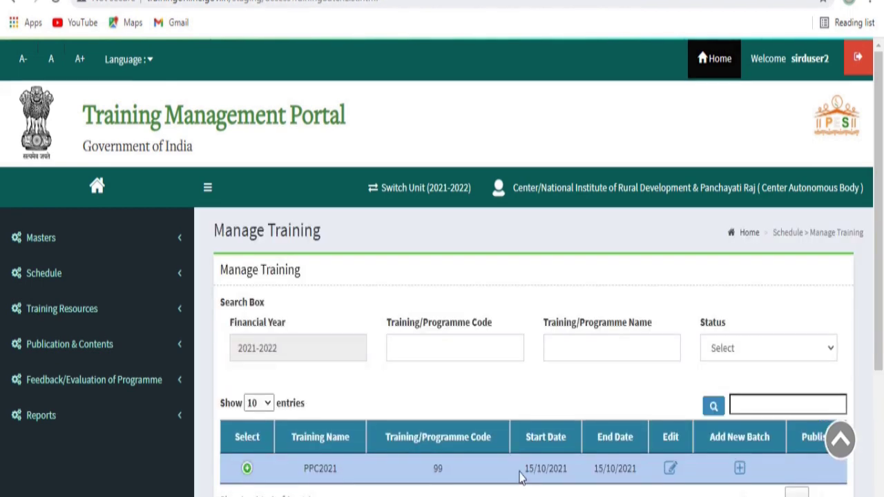
- Freeze Batch 1 of the PPC2021 training and publish the training
click(247, 469)
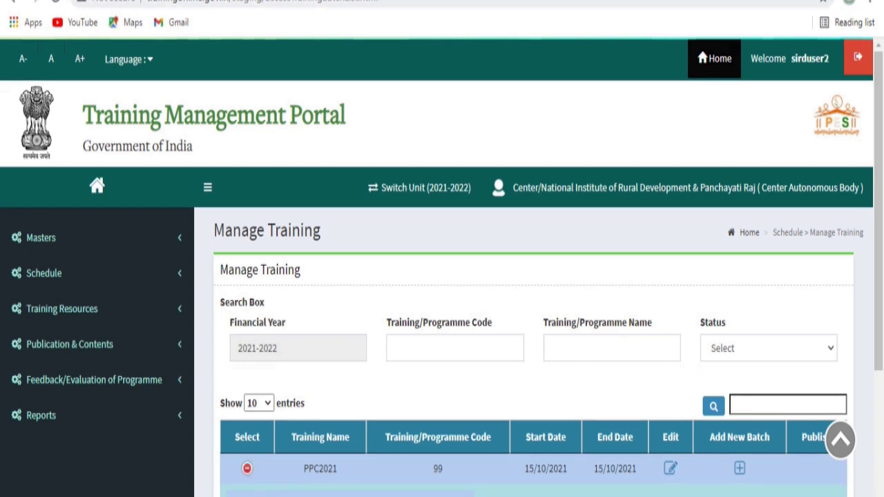
scroll(408, 345, down, 3)
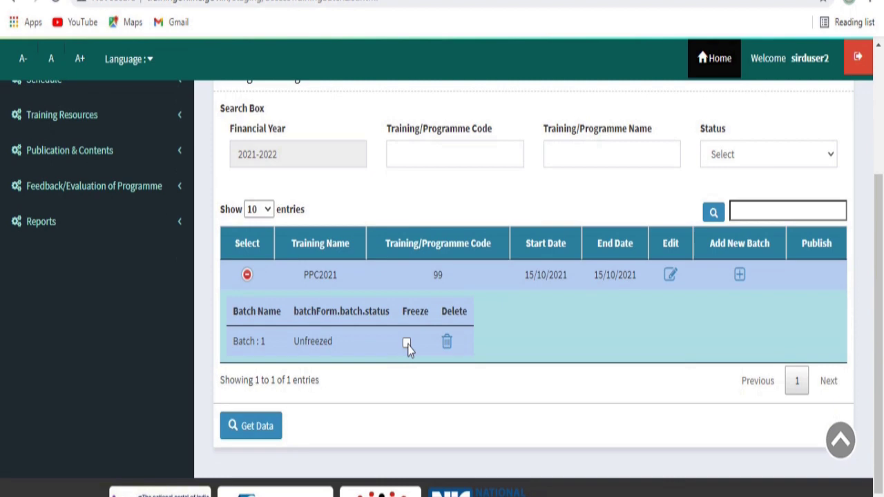
click(406, 344)
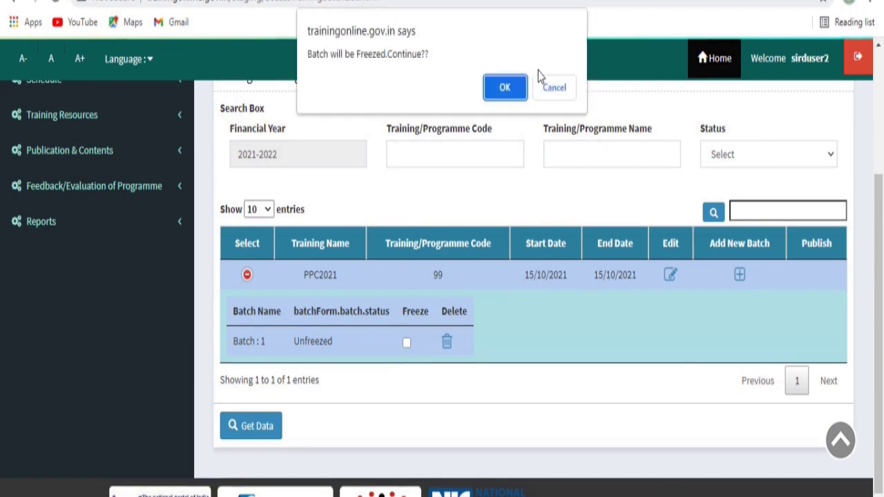
click(508, 93)
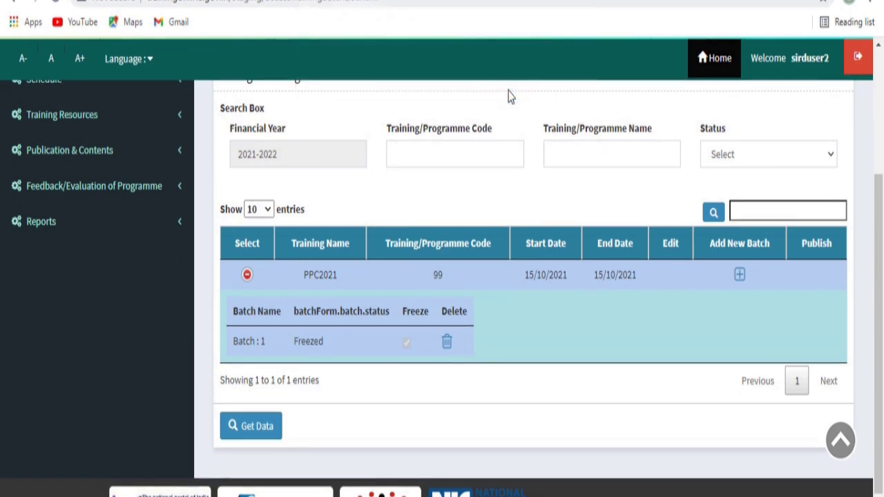
click(556, 96)
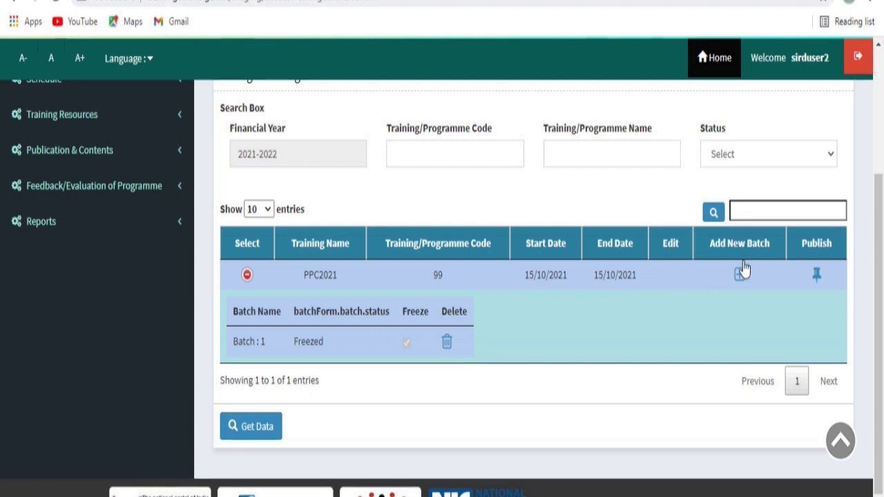
click(817, 276)
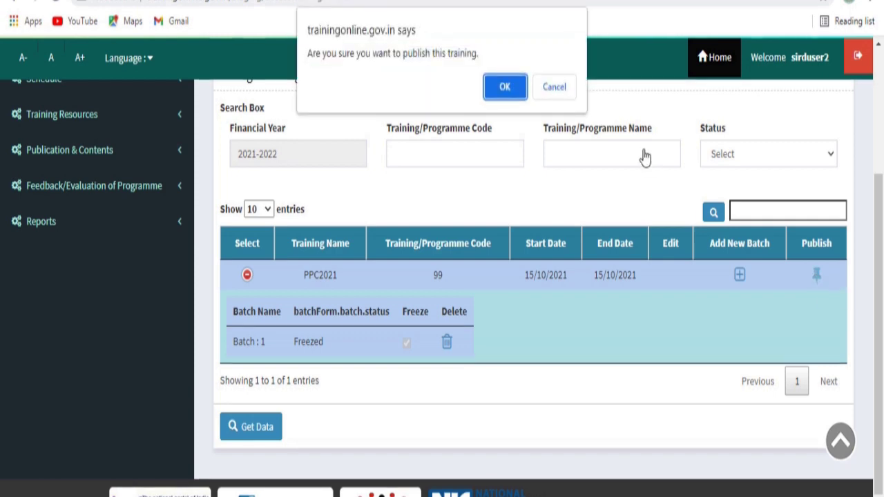
click(505, 87)
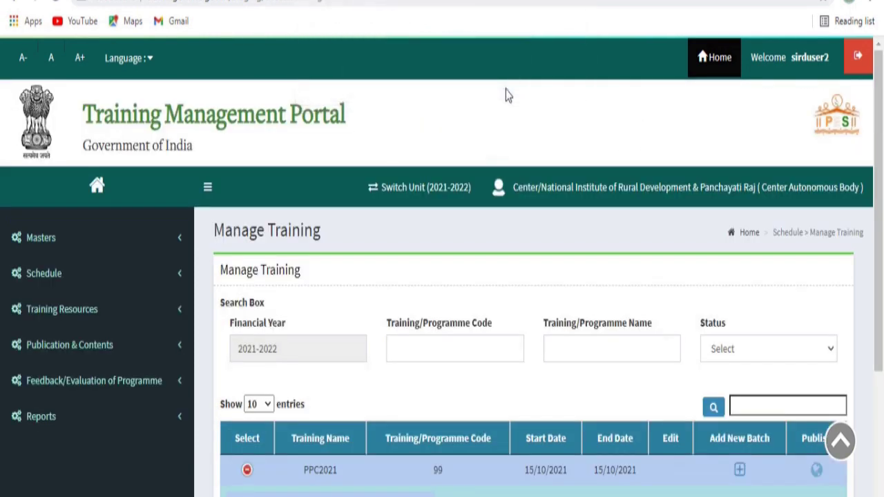
- Open the public Training Calendar and choose Departmental/Organization, Center level, National Institute of Rural Development & Panchayati Raj
scroll(594, 342, down, 3)
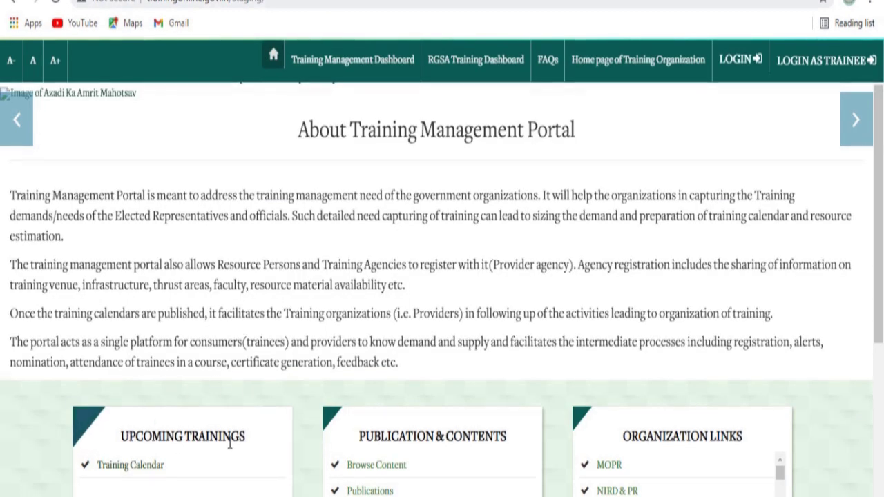
click(131, 466)
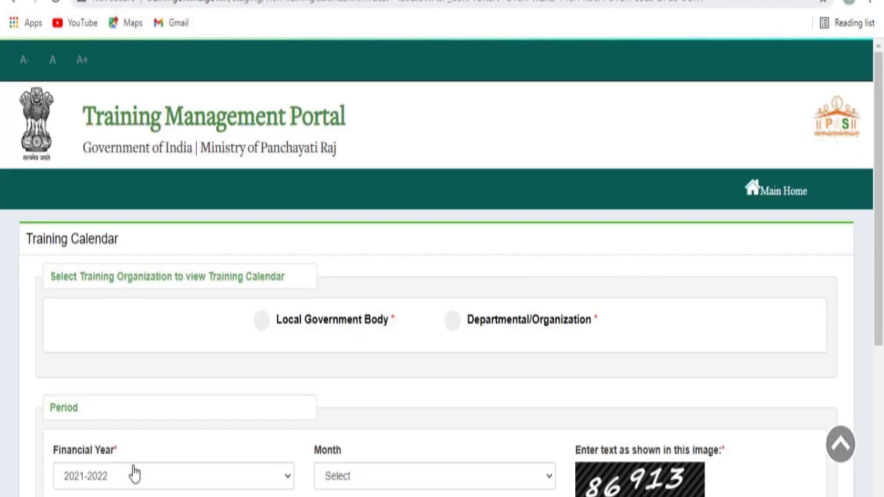
click(456, 334)
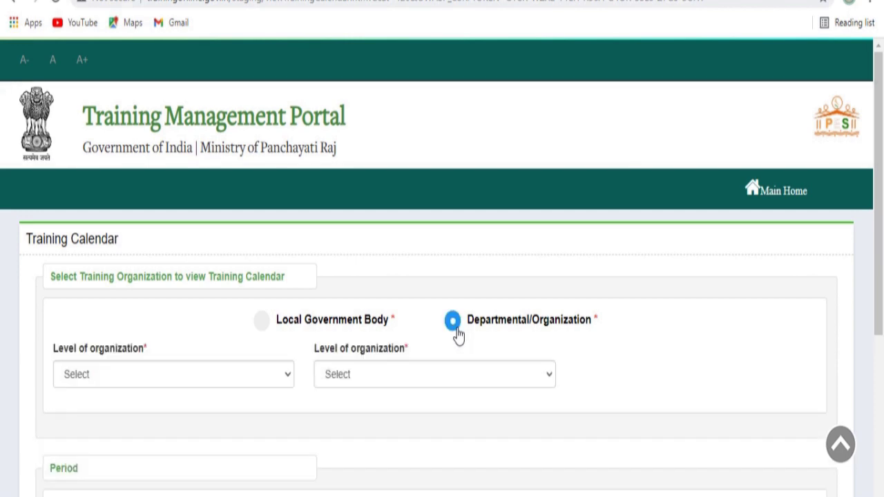
click(269, 381)
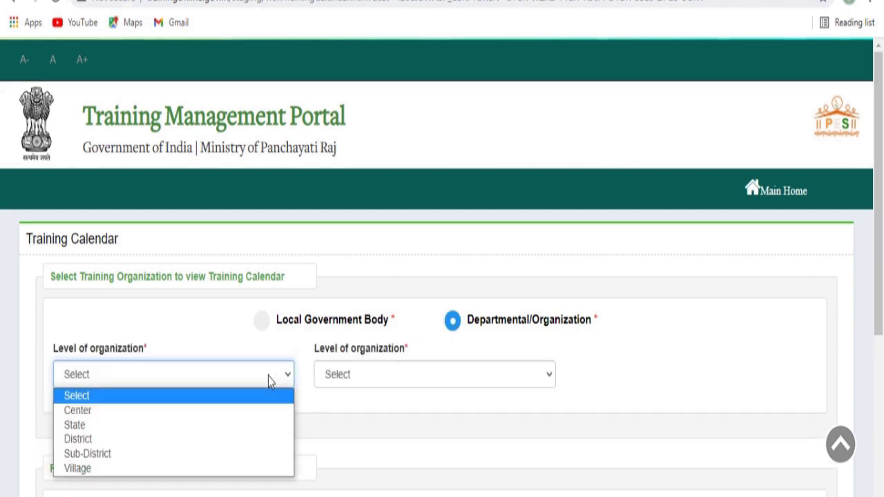
click(172, 411)
click(380, 380)
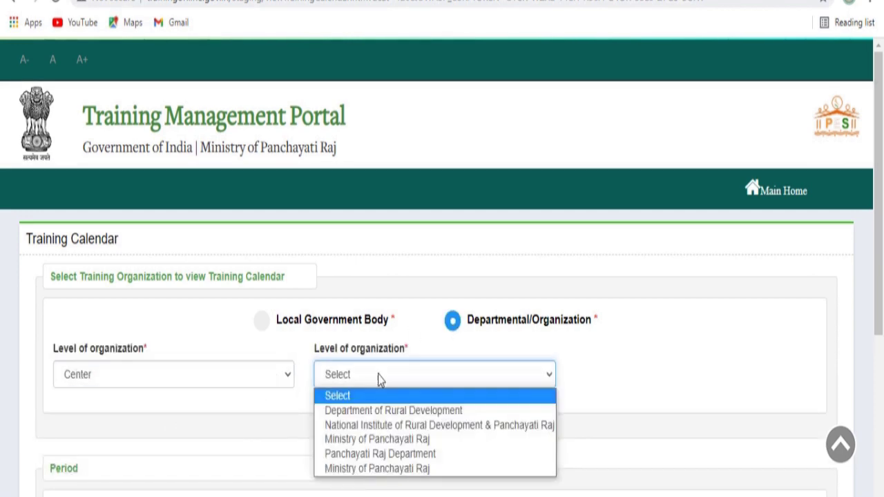
click(426, 426)
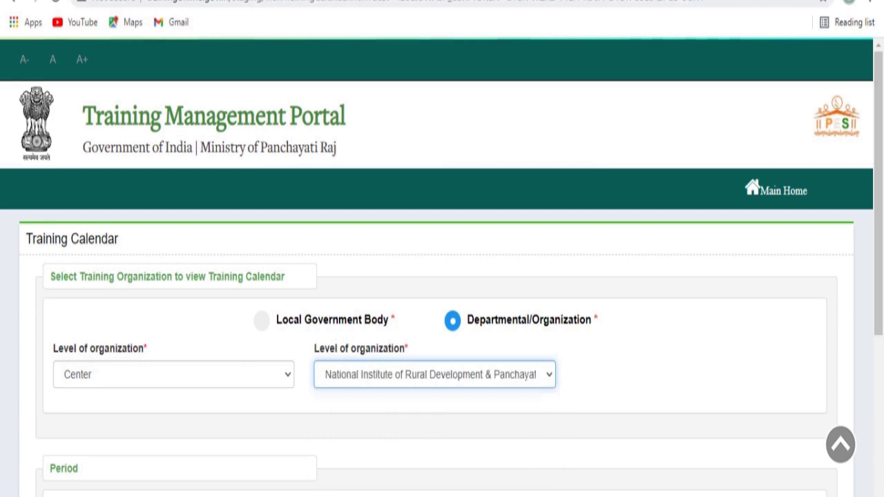
- Enter the captcha text to retrieve the 2021-2022 training calendar and search it for "PPC"
scroll(465, 262, down, 5)
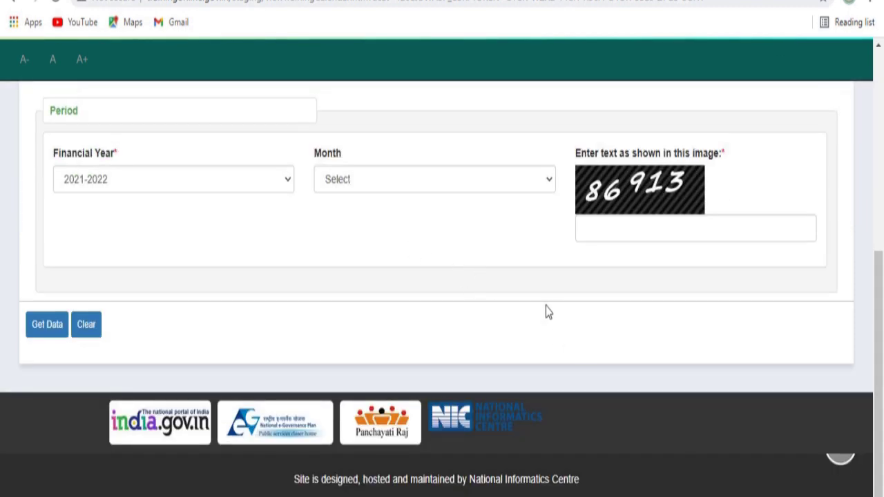
click(599, 223)
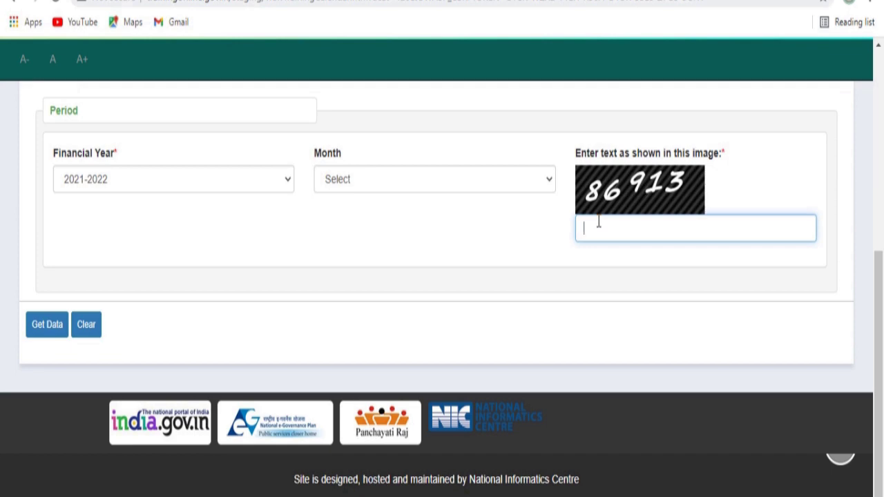
text(89)
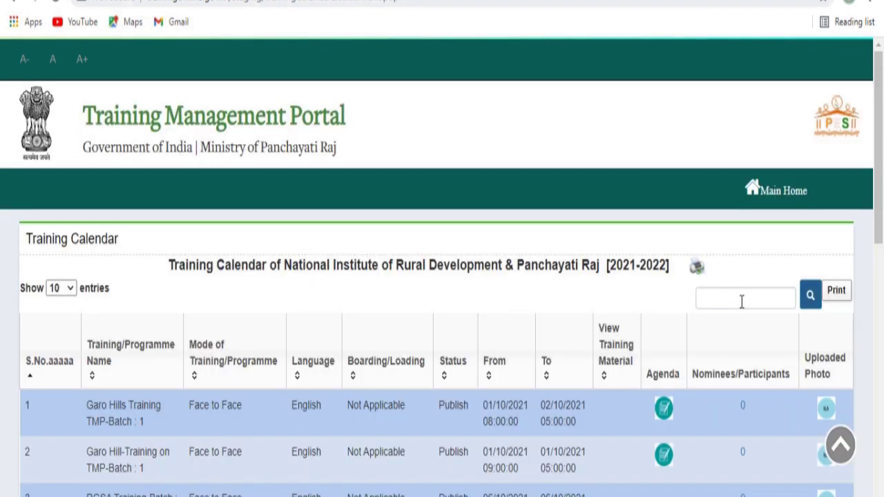
click(741, 299)
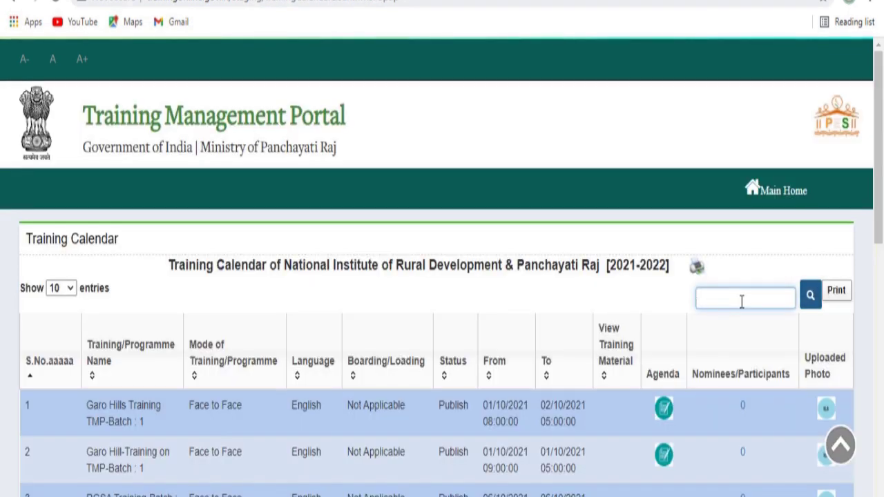
text(PPC)
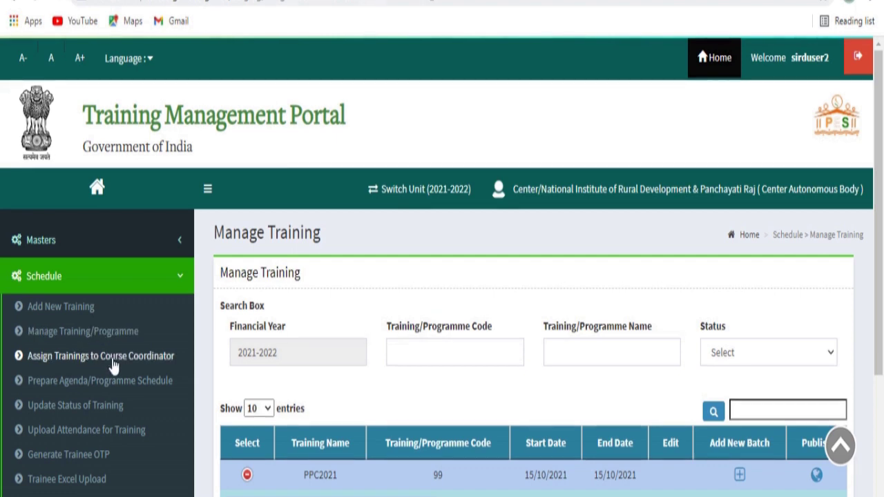
- Open the assignment of trainings to course coordinators and choose the PPC2021 training with Batch : 1
click(113, 360)
click(270, 397)
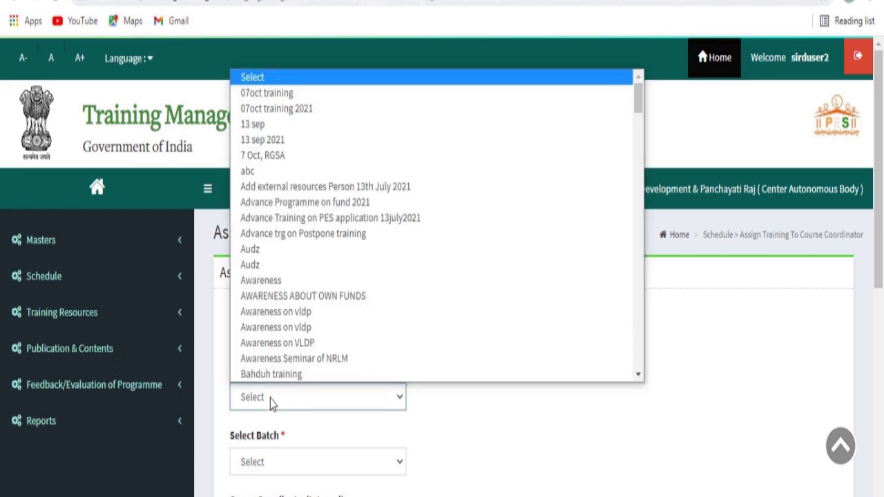
scroll(641, 341, down, 20)
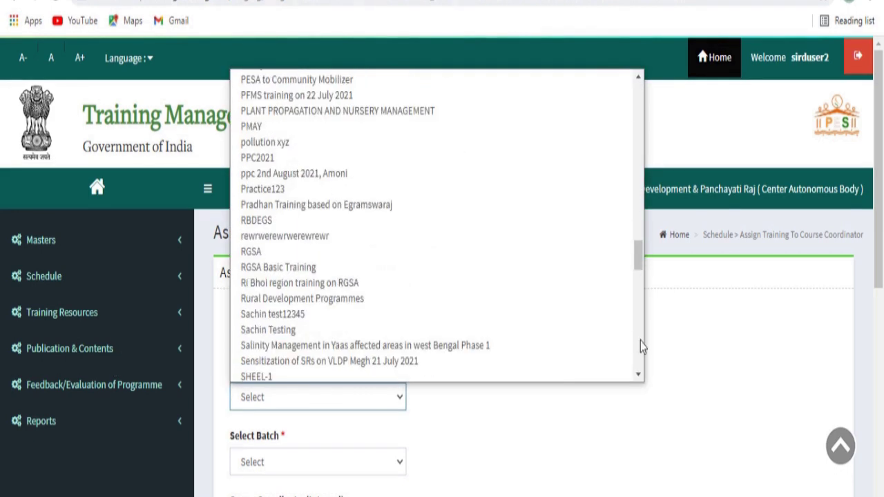
click(252, 159)
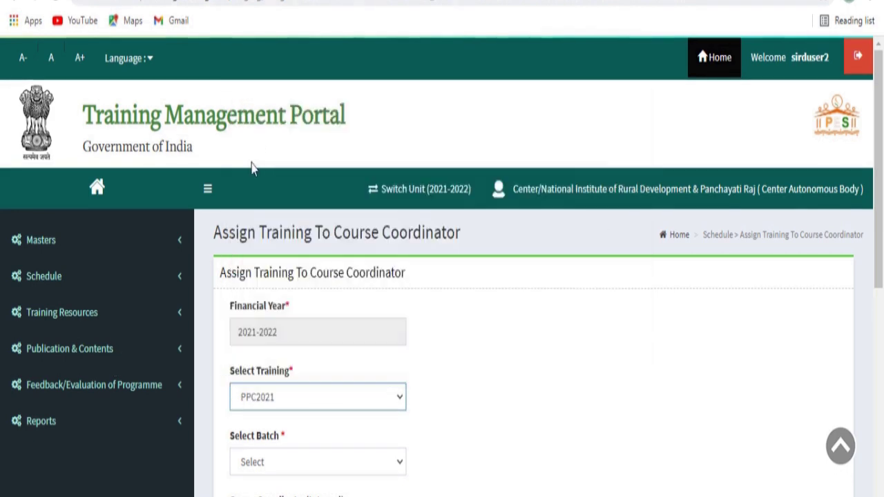
click(326, 463)
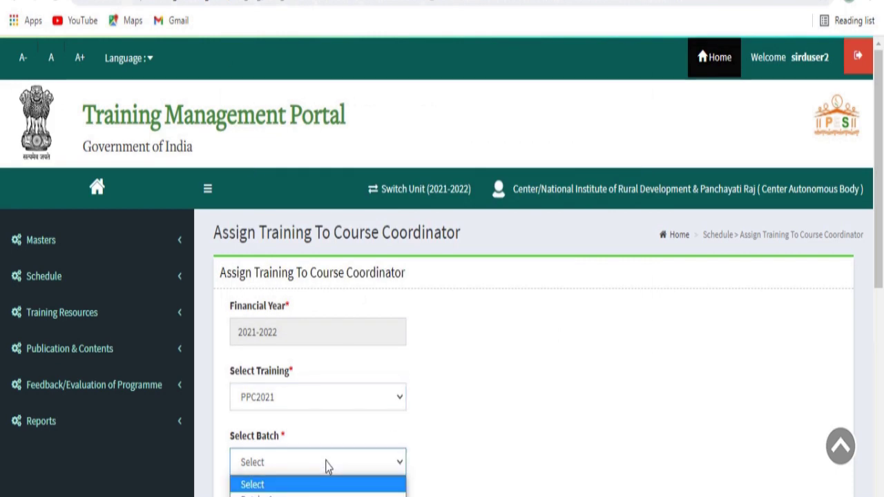
click(292, 495)
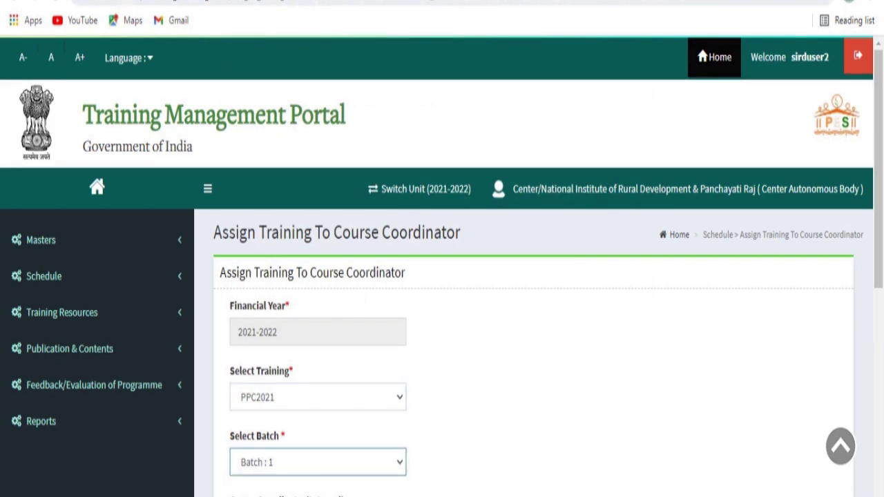
- Add SIRDUSERTWO as the internal course coordinator and save the assignment
scroll(293, 476, down, 2)
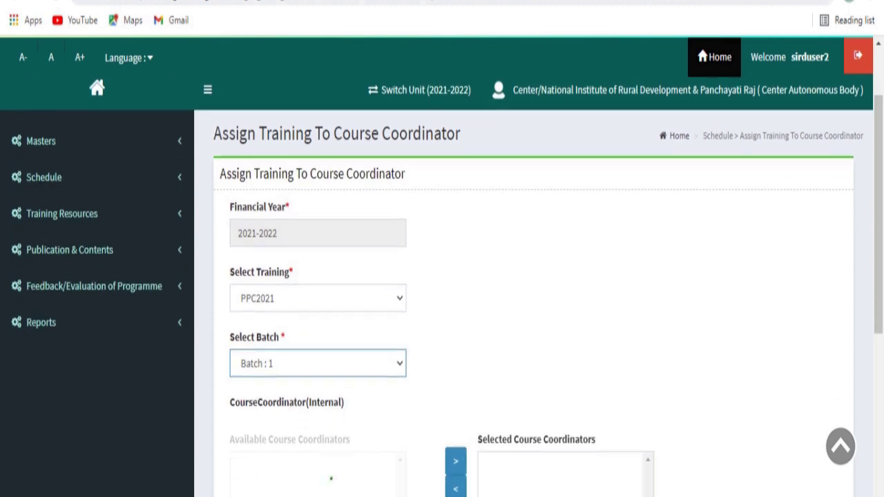
scroll(293, 313, down, 3)
click(292, 307)
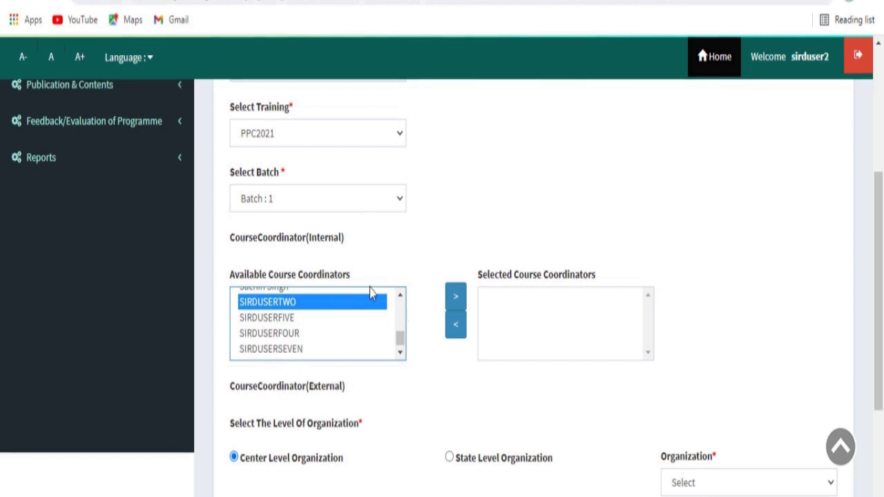
click(455, 299)
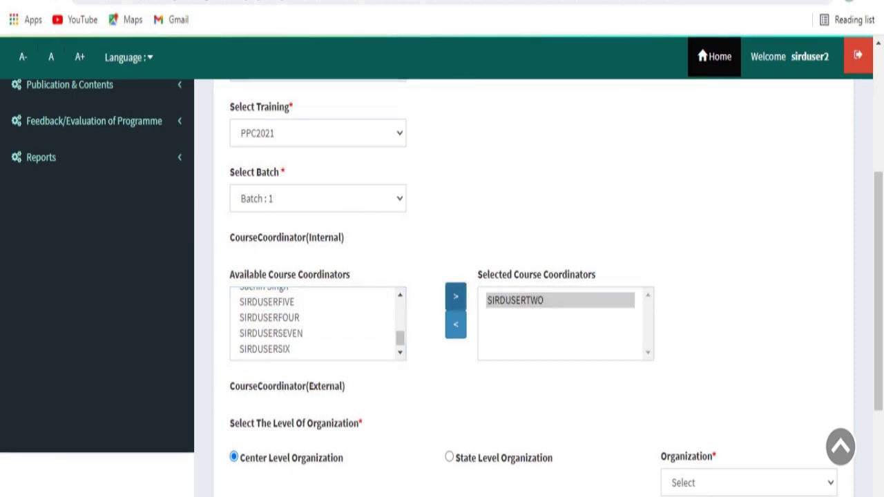
scroll(347, 332, down, 4)
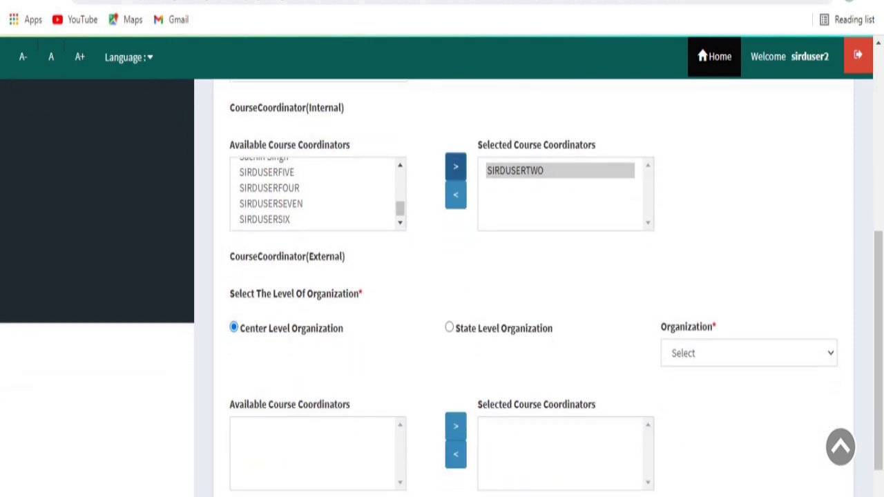
click(244, 377)
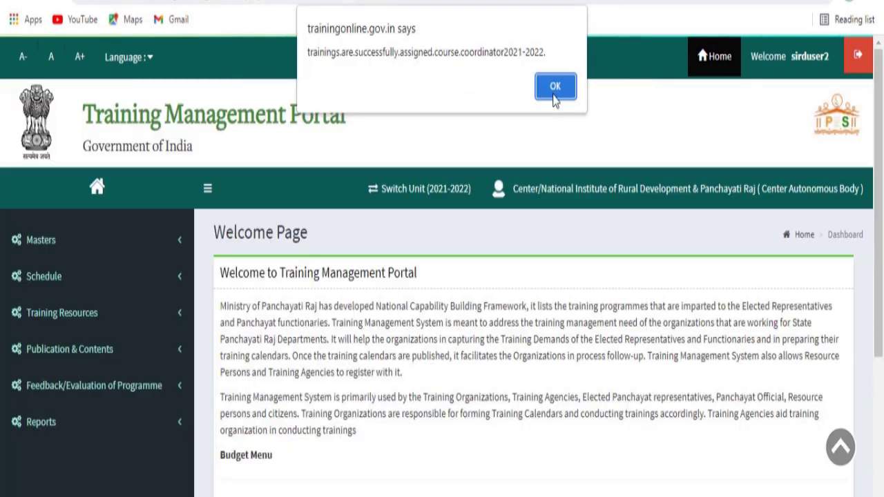
click(555, 96)
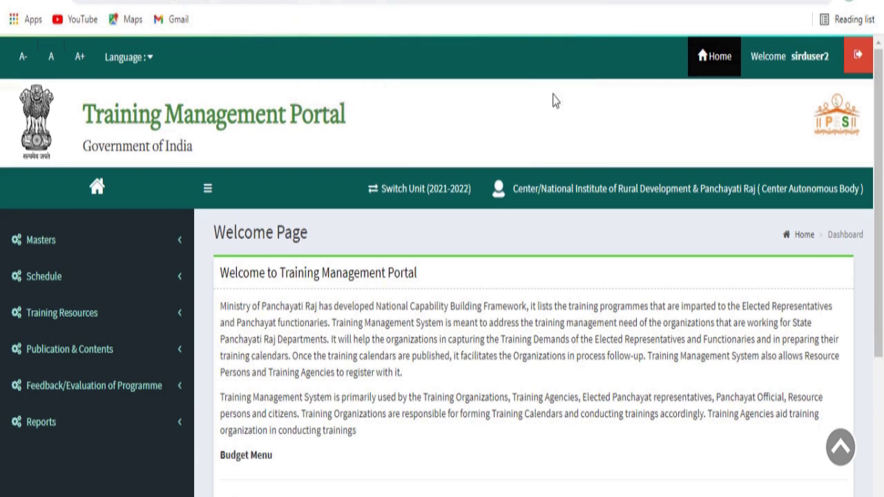
- Open the Agenda/Programme Schedule preparation and choose the PPC2021 training with Batch : 1
click(55, 276)
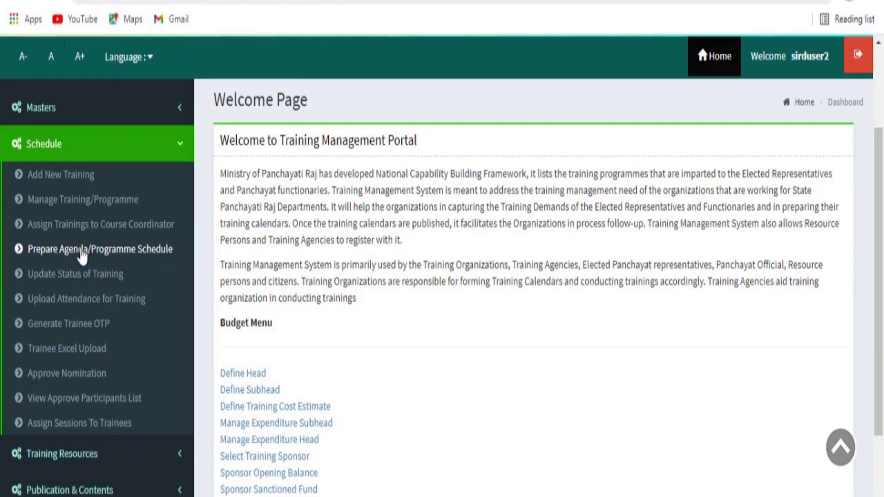
click(81, 251)
click(293, 337)
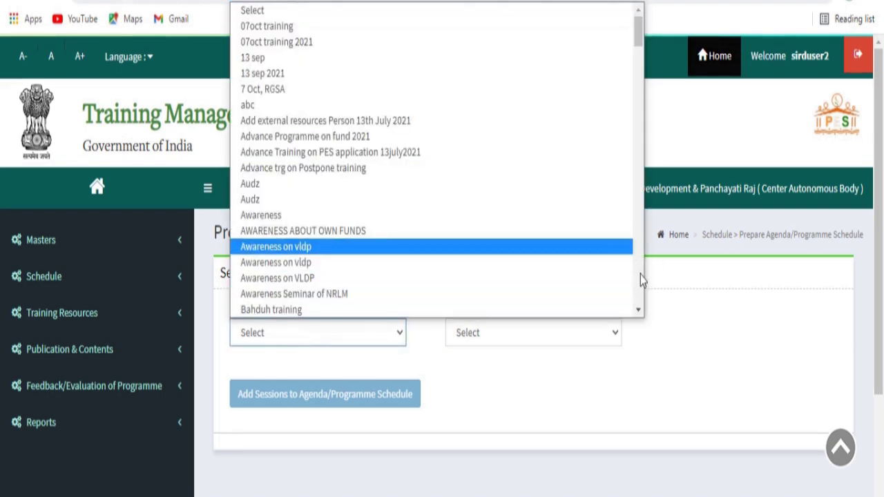
scroll(641, 280, down, 10)
click(277, 91)
click(475, 333)
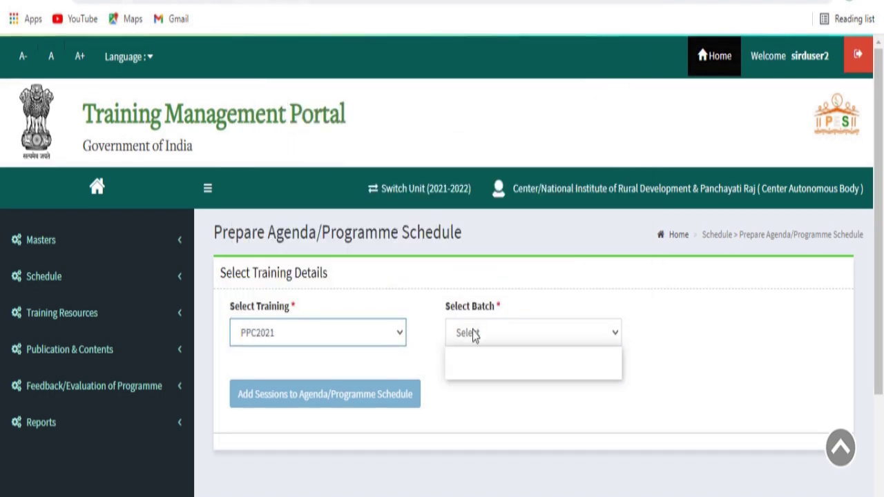
click(477, 367)
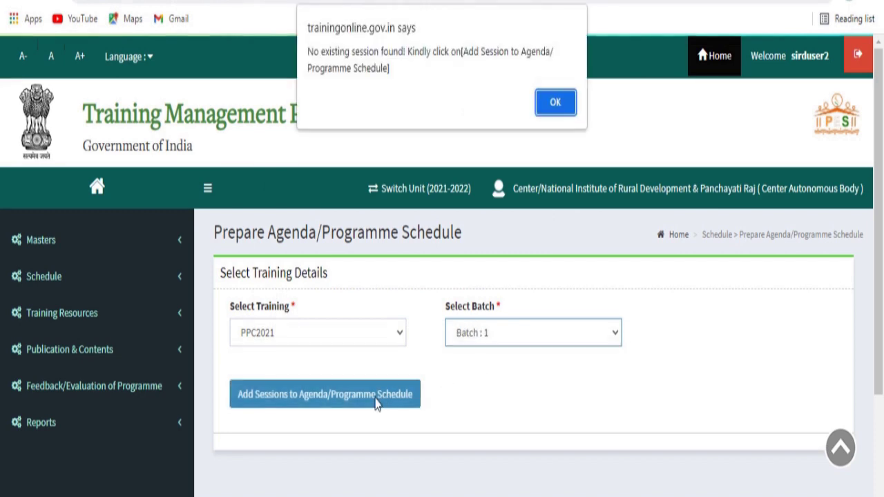
click(554, 98)
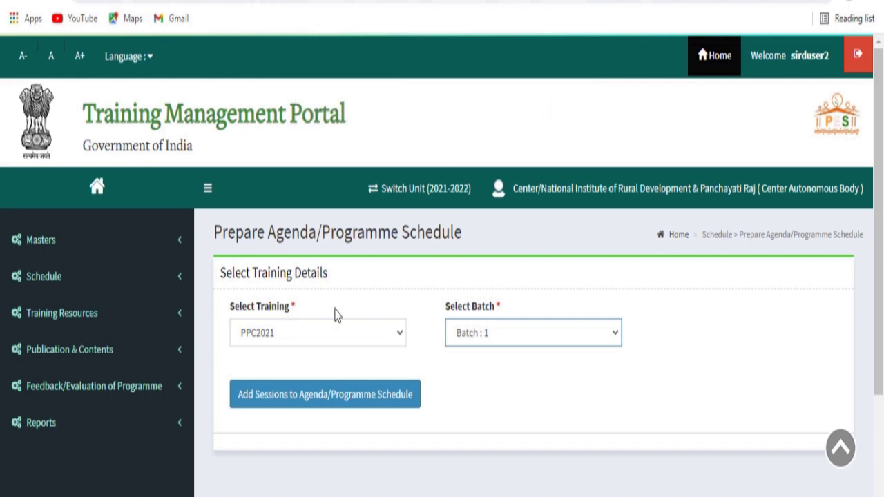
- Add a session to the programme schedule, name it PPC2021 and set its methodology to PPT
click(297, 406)
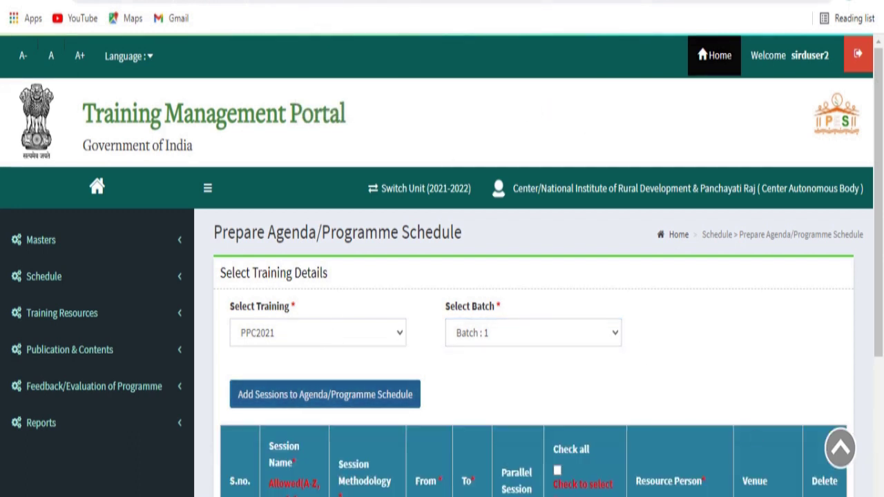
scroll(304, 344, down, 3)
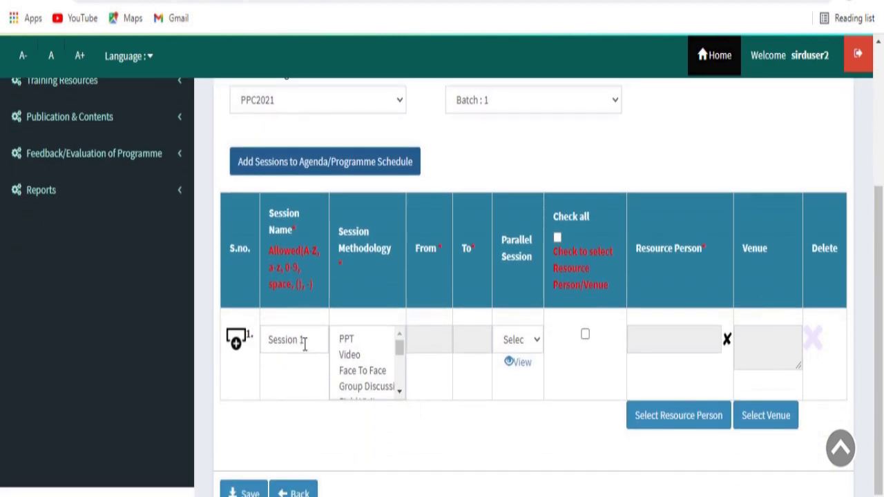
double_click(286, 349)
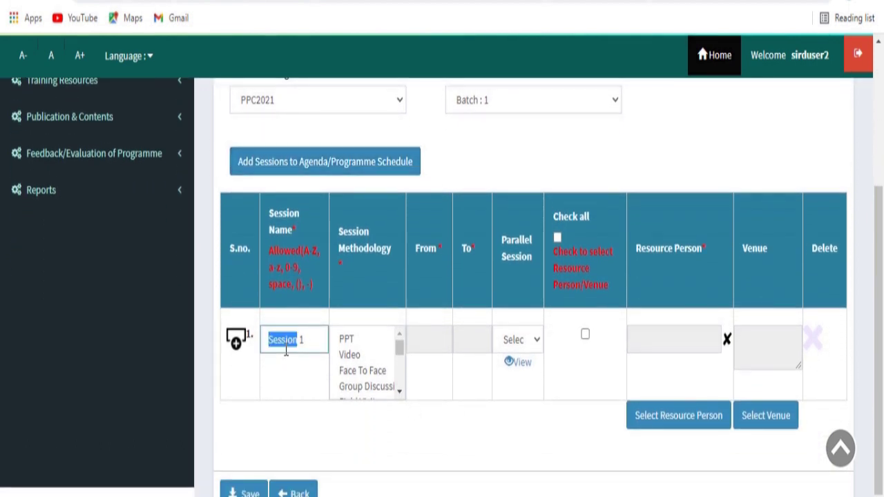
text(PPC2021)
click(347, 341)
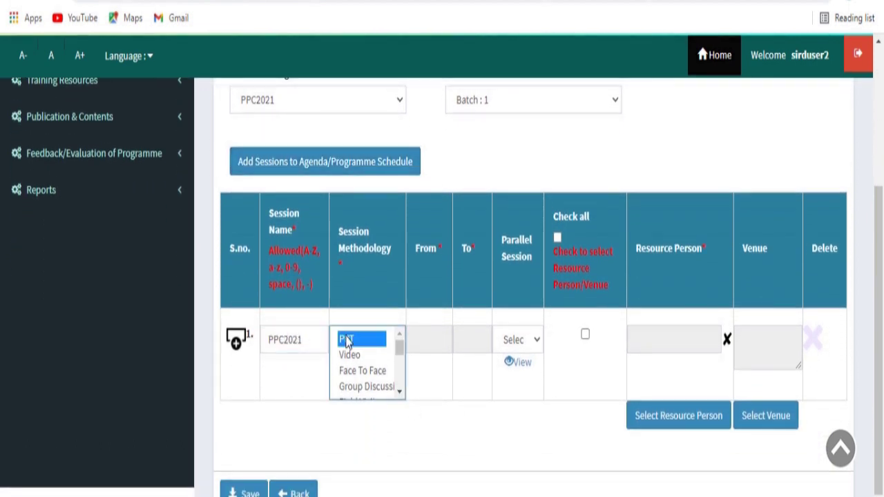
- Set the session's start to the morning of 15 October 2021
click(430, 338)
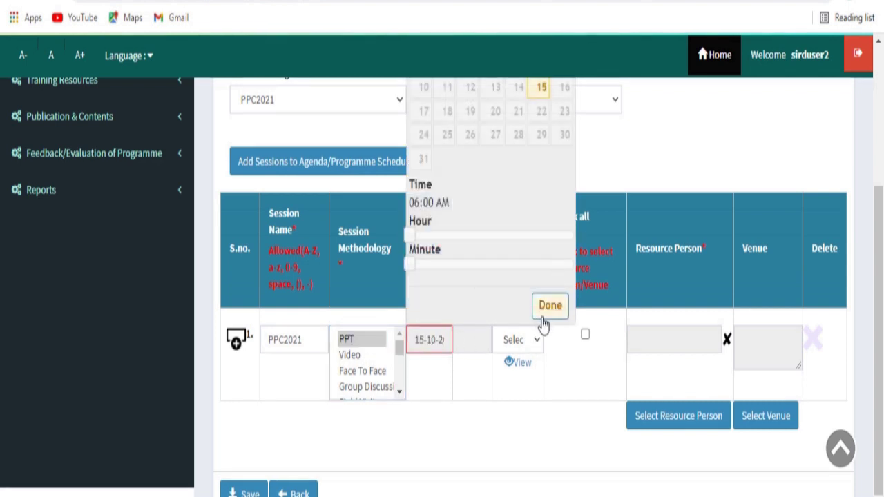
click(434, 237)
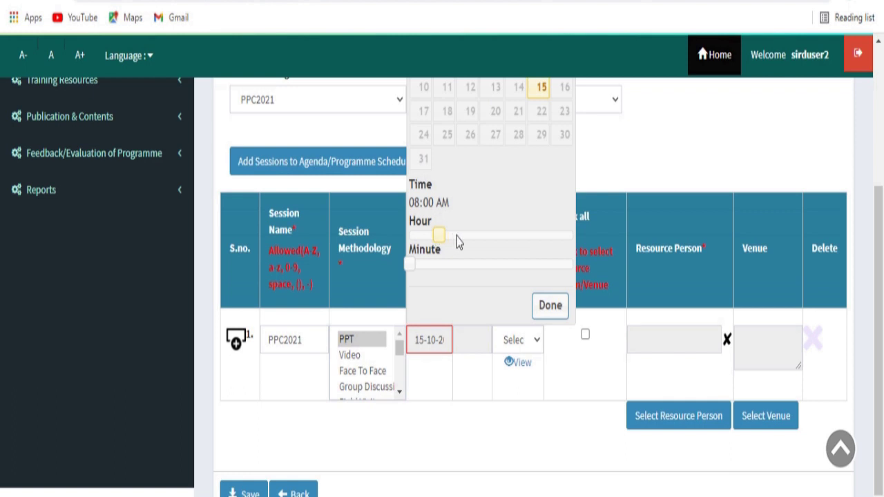
click(454, 237)
click(550, 308)
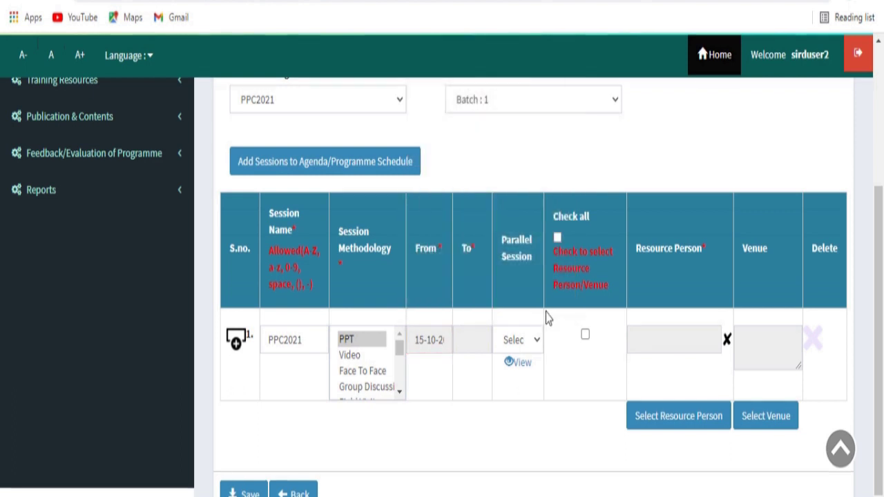
- Set the session's end to 05:00 PM on 15 October 2021
click(463, 340)
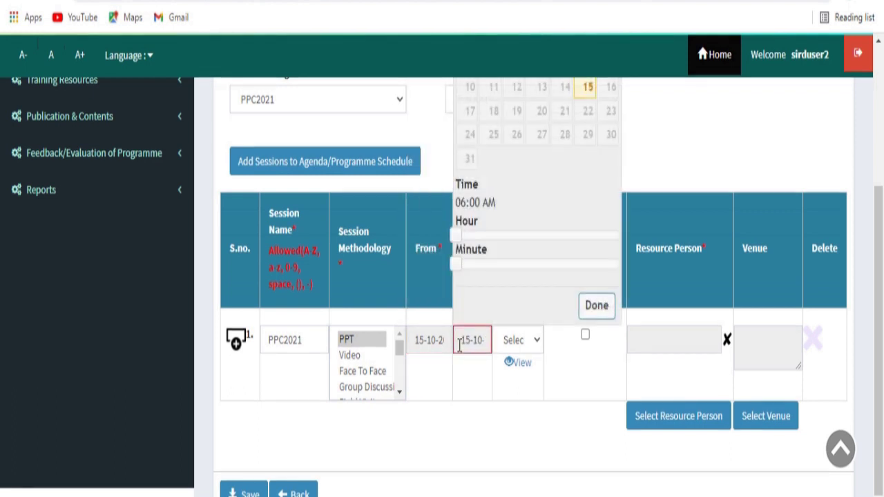
click(544, 237)
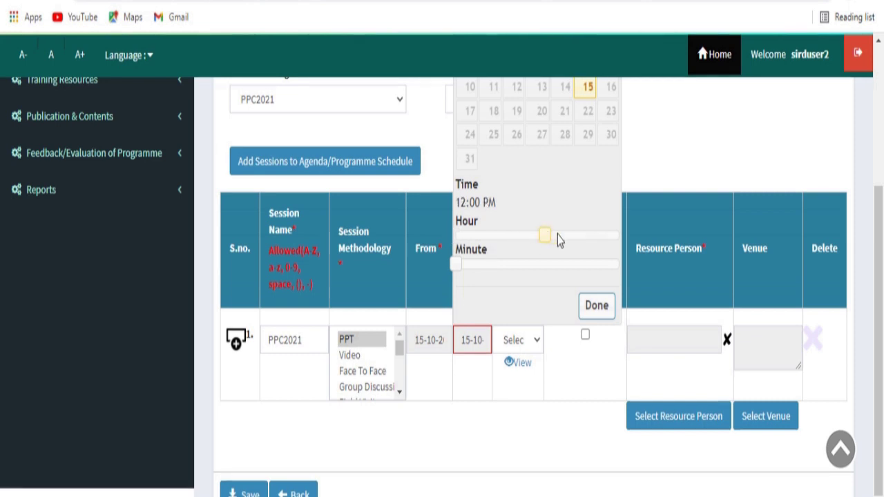
click(573, 236)
click(616, 236)
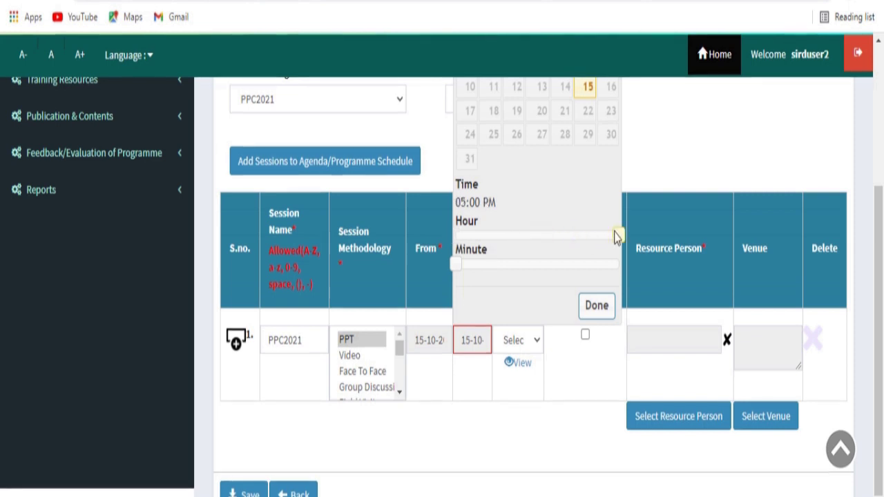
click(597, 308)
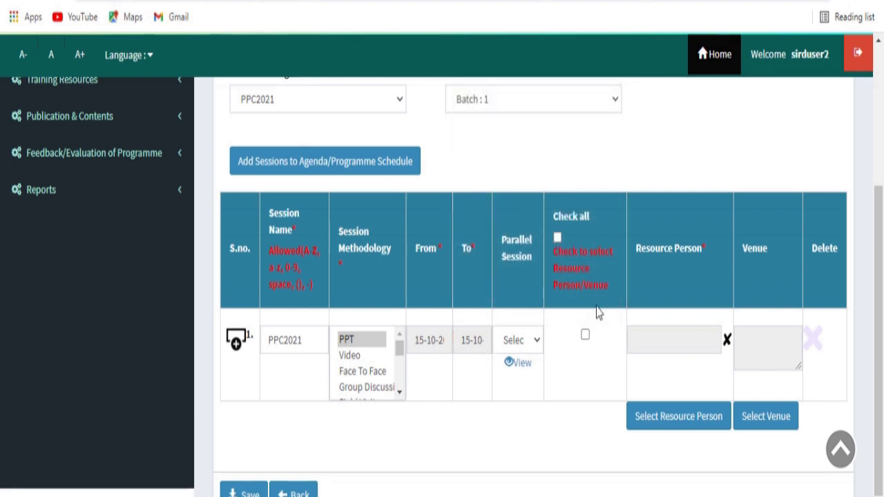
- Leave the parallel session unselected, check all sessions and choose the first listed Center Level resource person
click(535, 342)
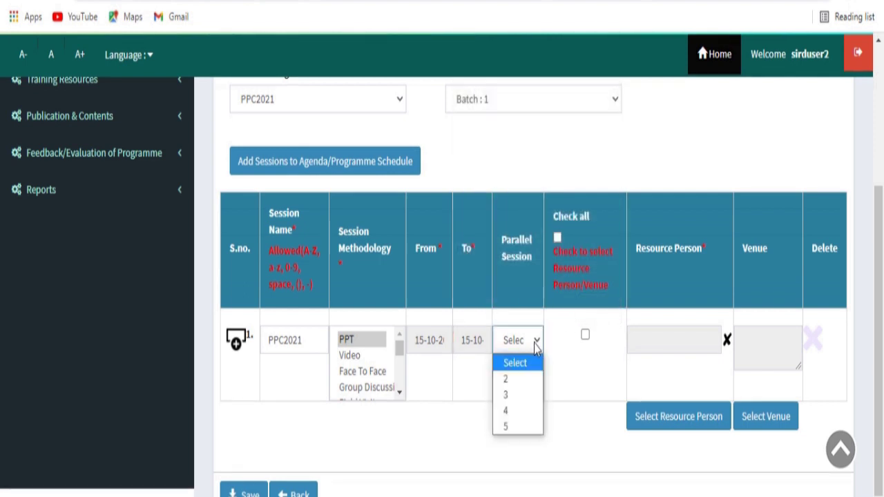
click(536, 345)
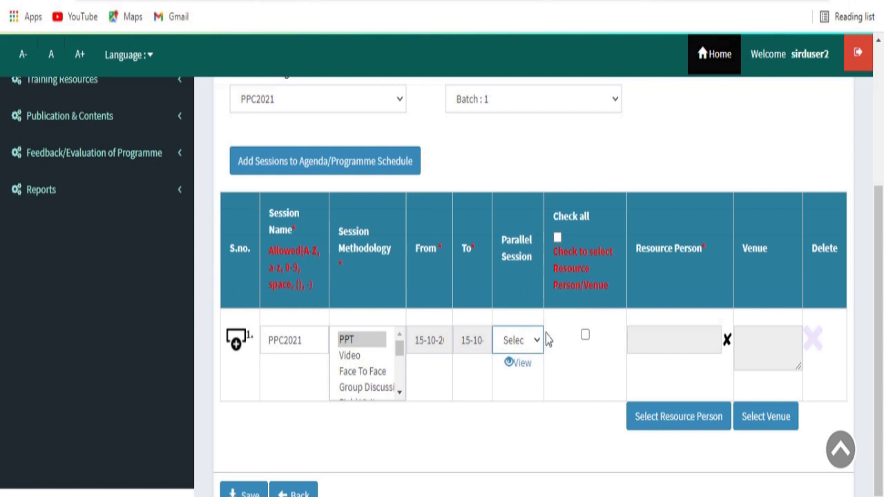
click(558, 238)
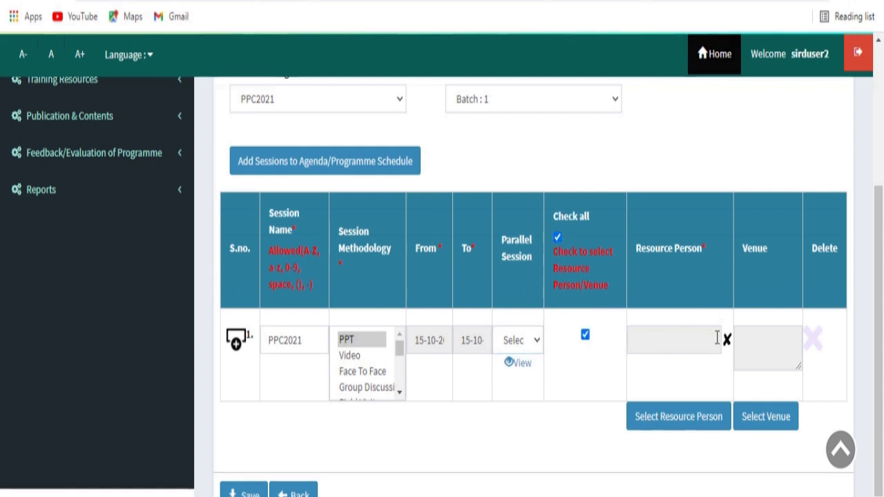
click(679, 421)
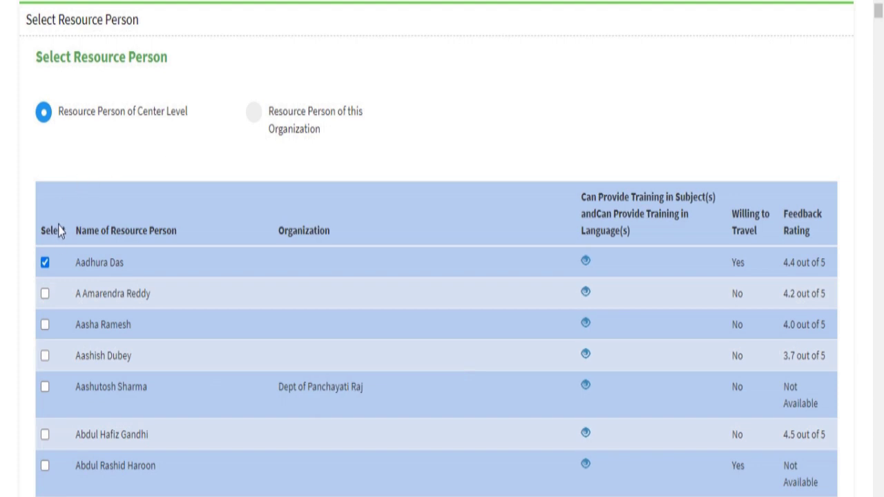
scroll(881, 487, down, 3)
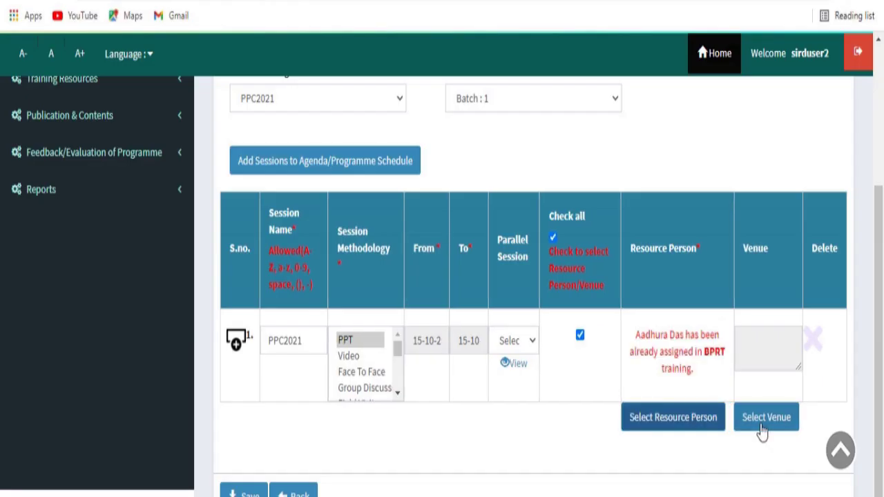
- Open the venue search for the session and retrieve the list of venues in India with a seating capacity of 30
click(762, 426)
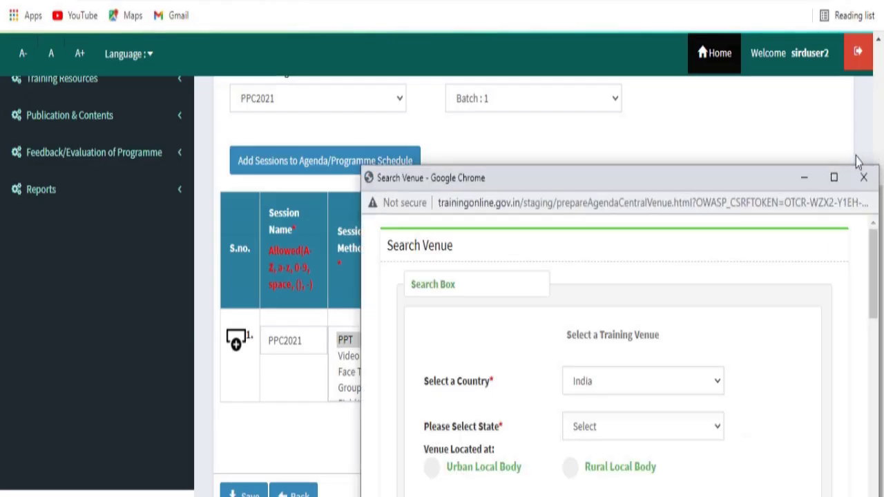
click(834, 177)
click(135, 455)
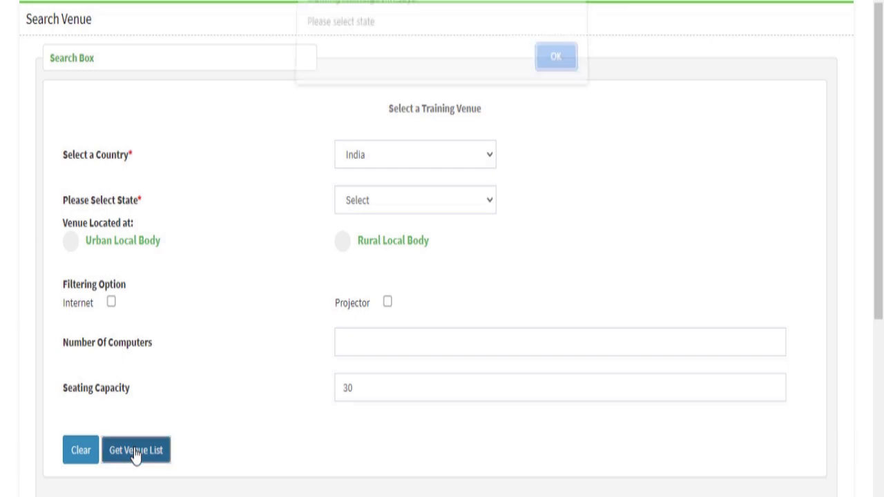
click(554, 67)
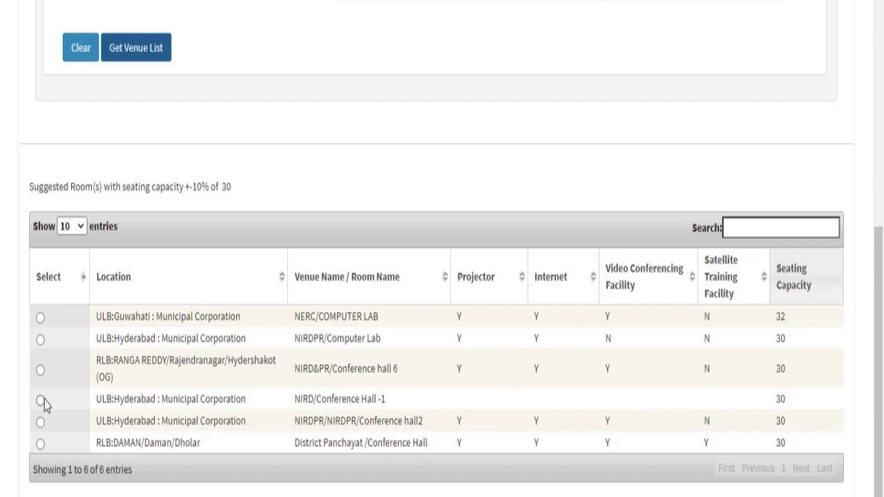
- Choose the NIRD/Conference Hall -1 room in Hyderabad as the session's venue
click(40, 401)
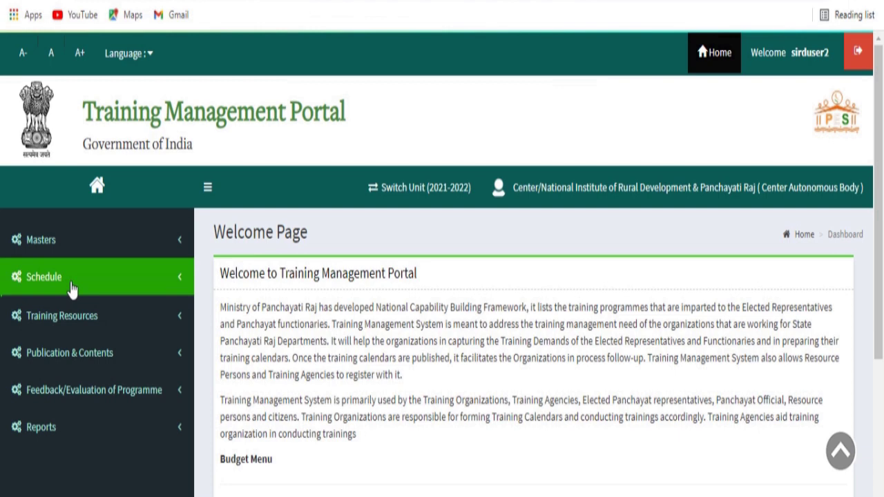
- Go to Trainee Excel Upload in the schedule section and open the downloadable Excel format
click(71, 289)
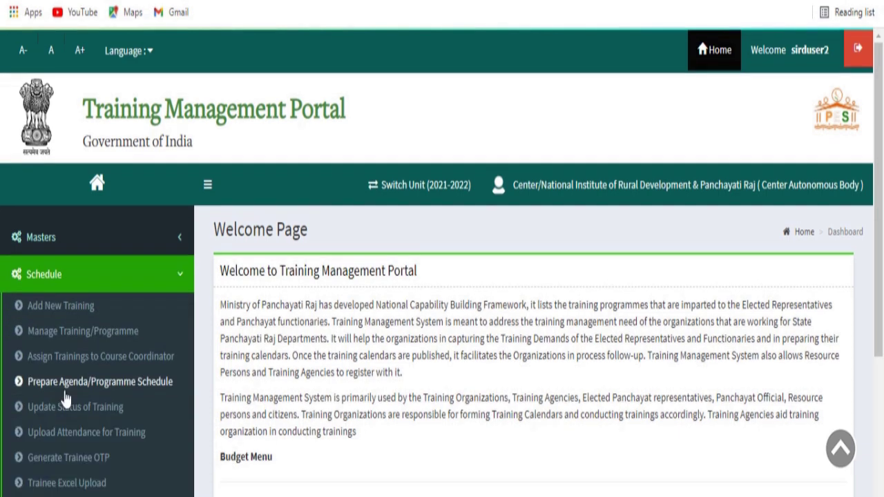
click(60, 486)
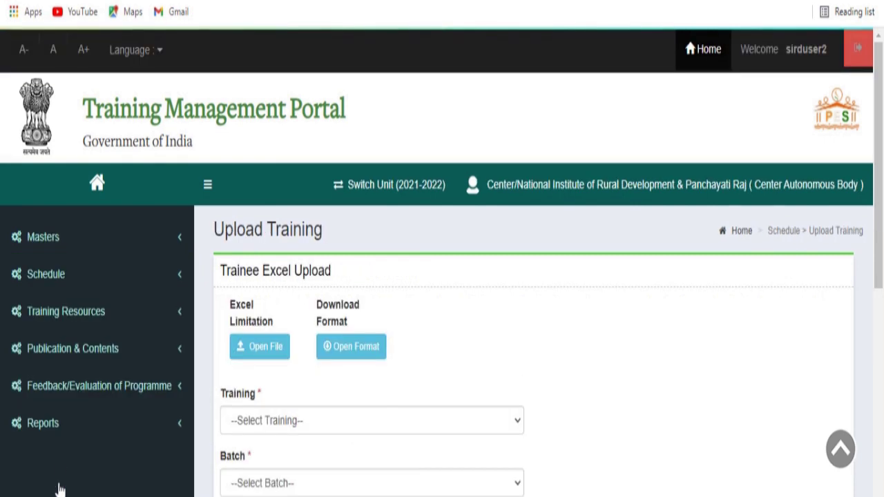
click(354, 349)
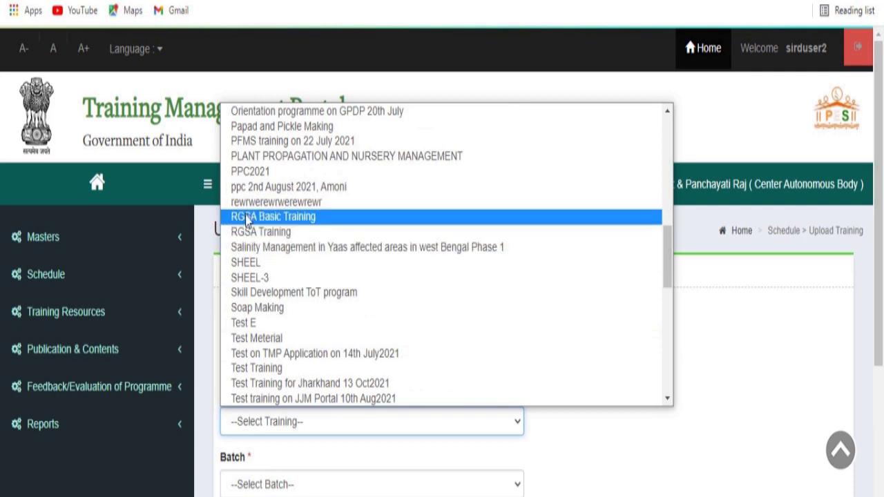
- Select the PPC2021 training and Batch : 1 for the trainee upload and open the file chooser for the .xls file
click(261, 172)
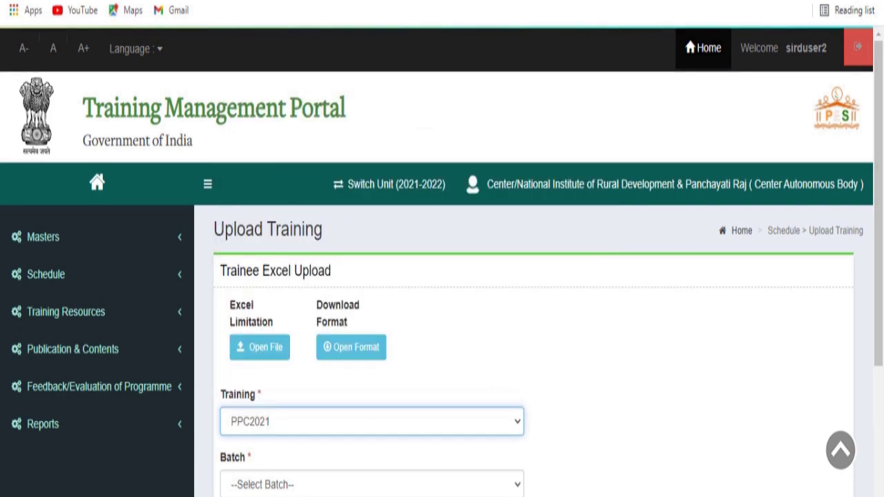
click(407, 492)
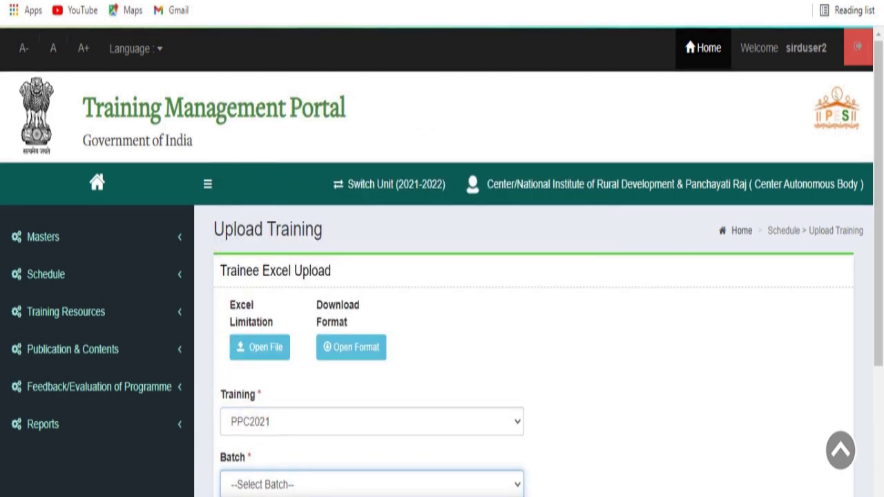
click(335, 496)
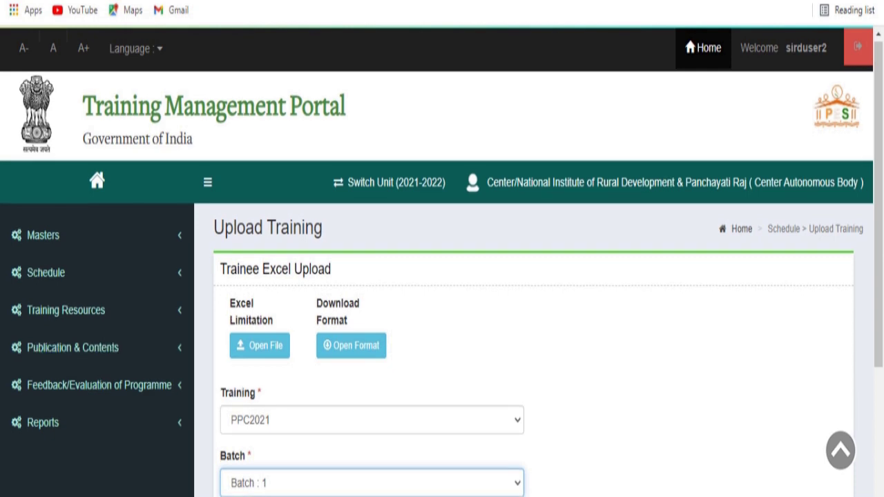
scroll(408, 316, down, 3)
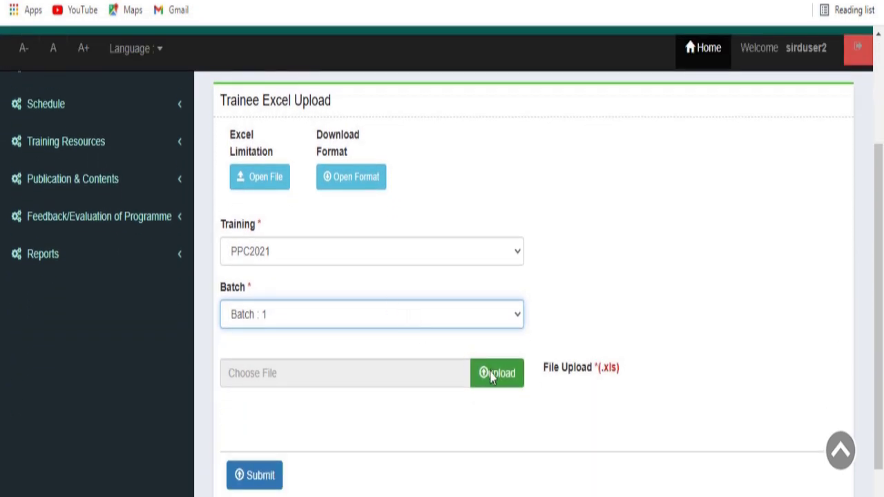
click(491, 371)
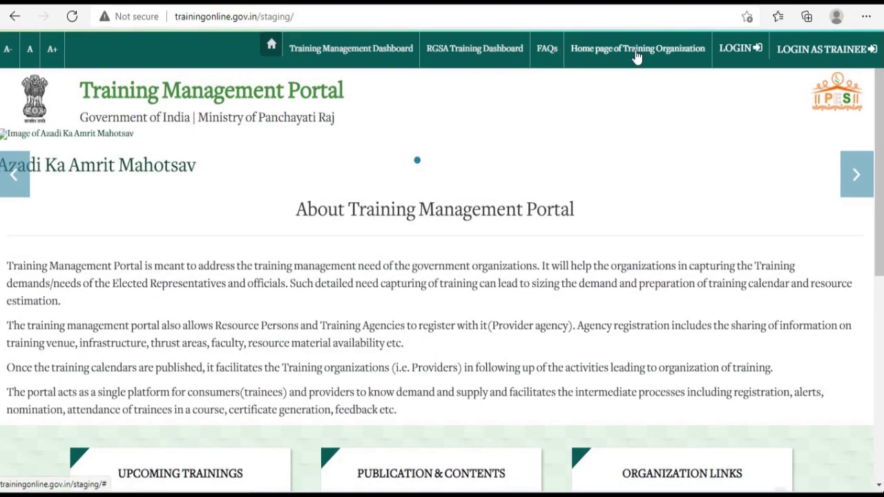
- Open the home page of the Center-level training organization National Institute of Rural Development & Panchayati Raj from the public portal
click(637, 53)
click(382, 203)
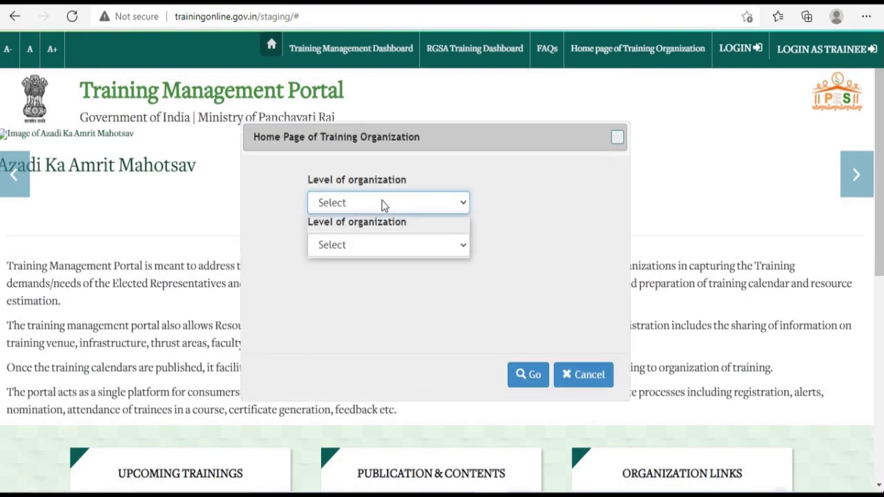
click(346, 239)
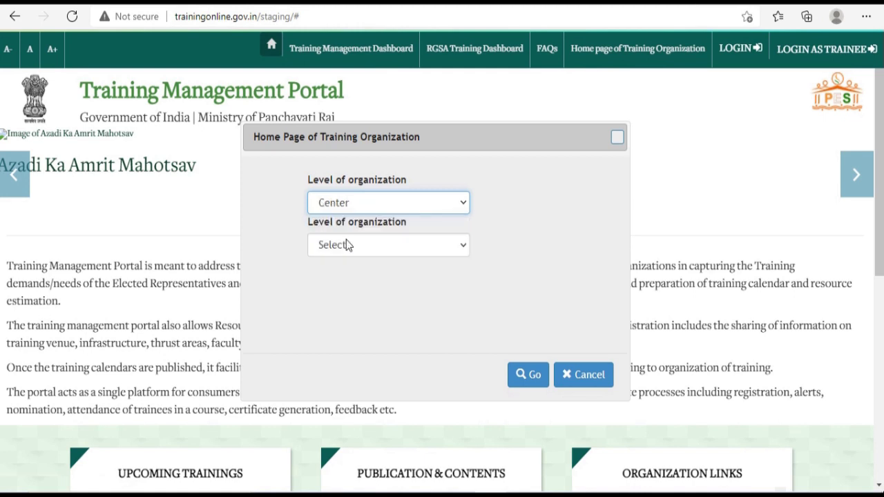
click(346, 239)
click(387, 294)
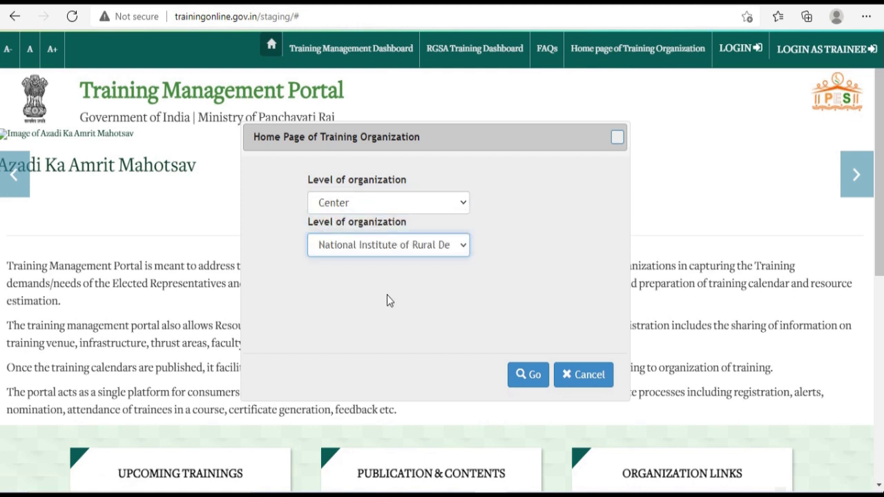
click(515, 375)
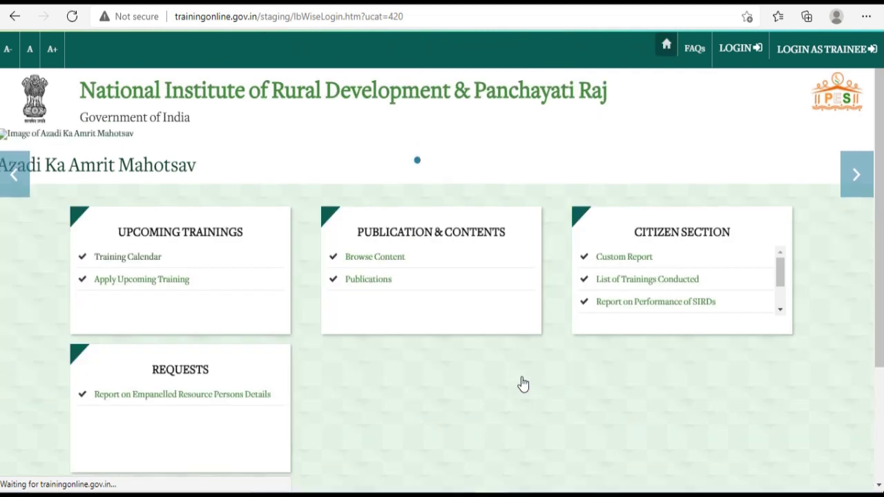
- Filter the upcoming trainings open for application by "ppc" and start an online application for PPC2021-Batch : 1
click(136, 290)
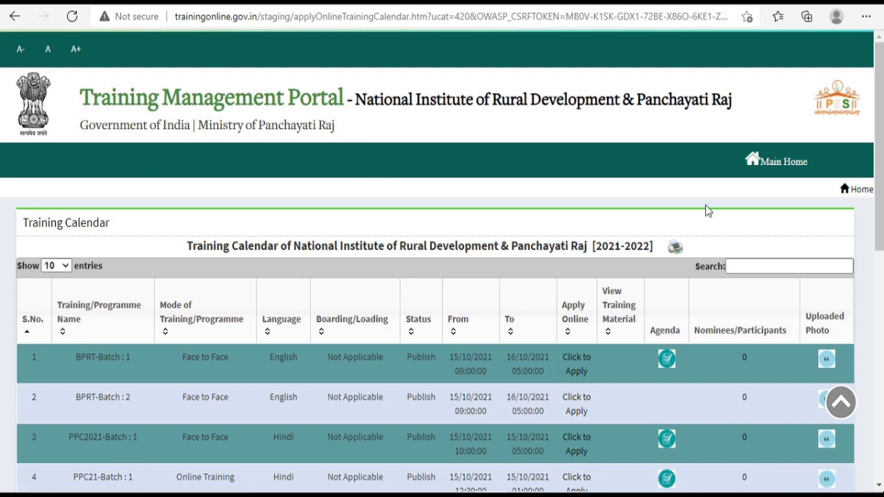
click(746, 266)
text(pp)
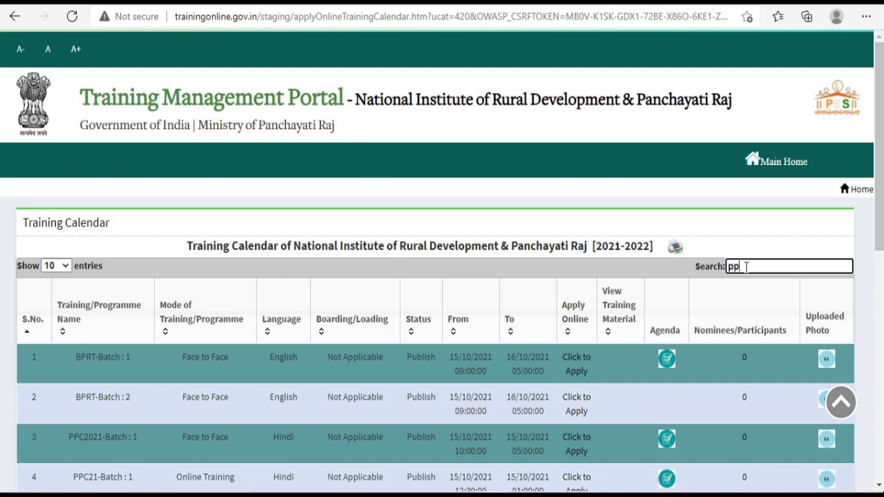
text(c)
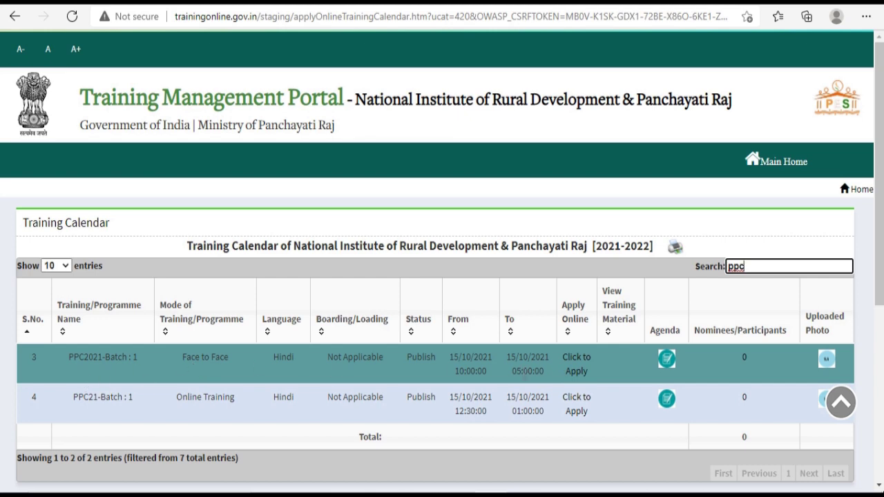
click(577, 366)
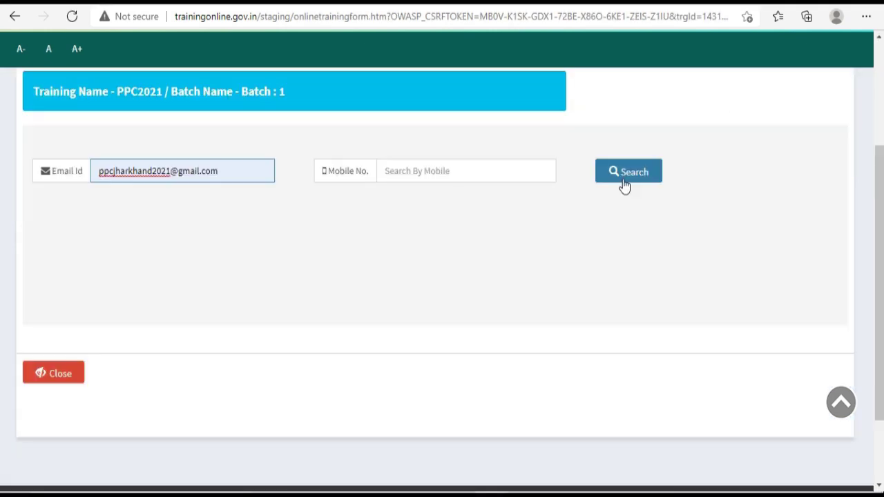
- Look up the trainee by e-mail and complete the personal details with a location in Bokaro, Jharkhand, and gender Female
click(624, 181)
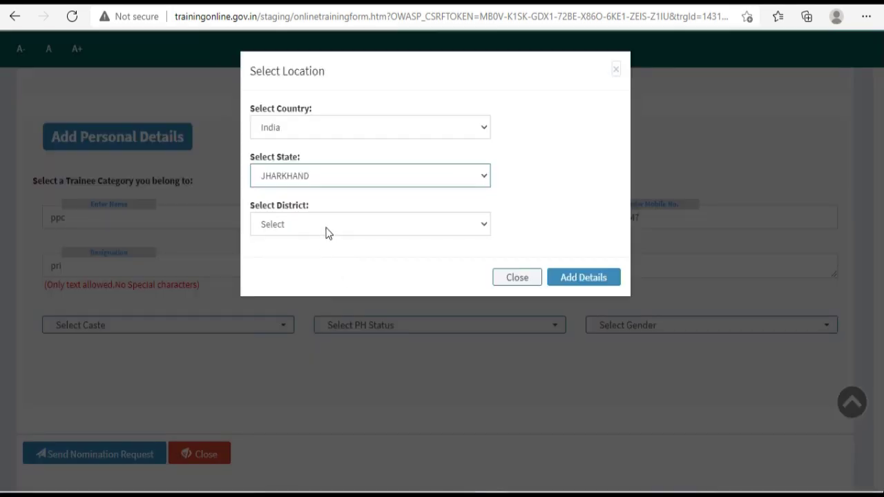
click(325, 226)
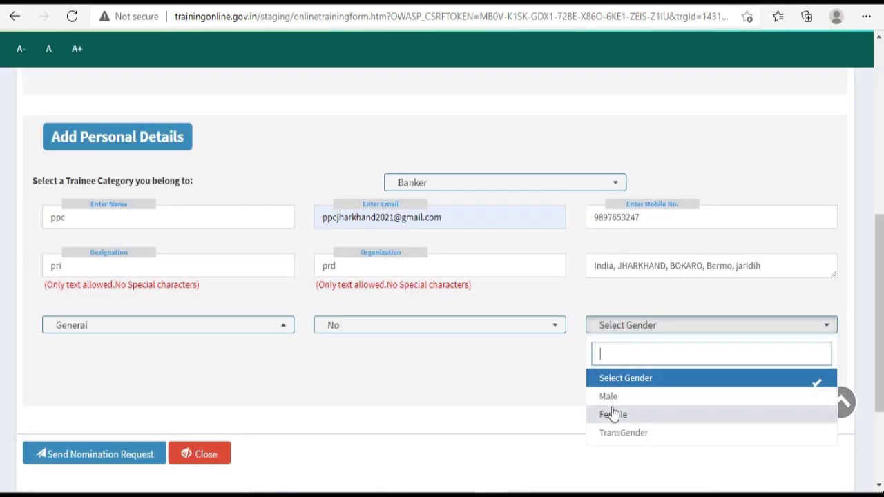
click(614, 416)
- Send the trainee's nomination request for PPC2021 Batch : 1 and acknowledge the confirmation
scroll(879, 462, down, 3)
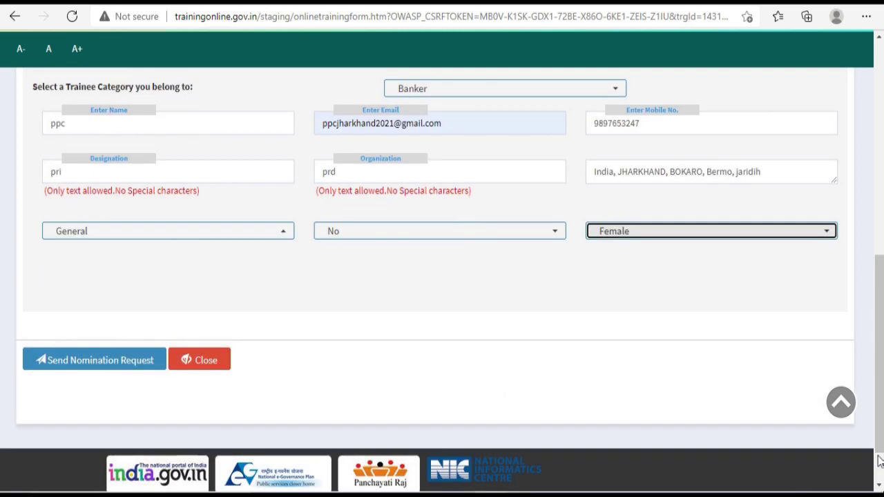
click(93, 302)
click(94, 303)
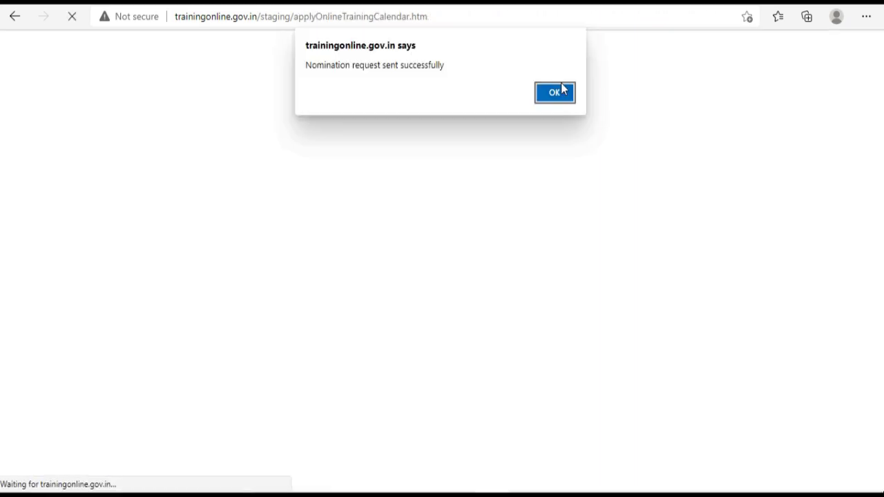
click(556, 92)
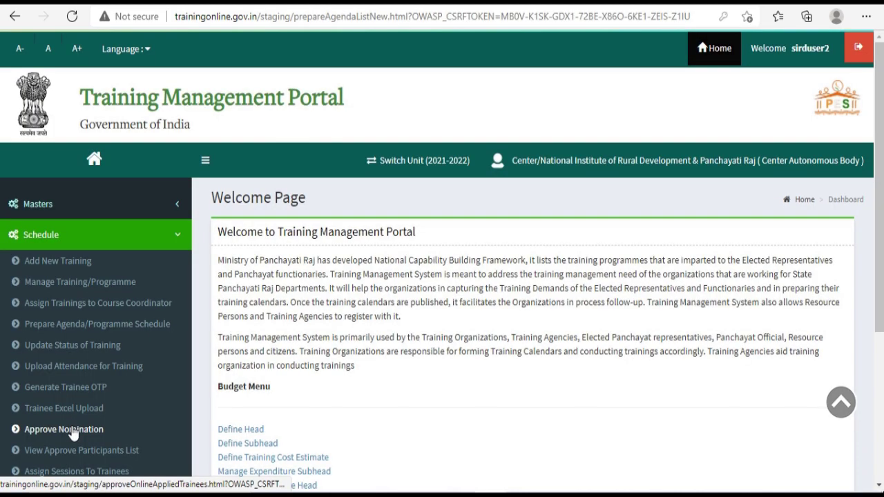
- Open Approve Nomination in the organization's account and list the online participants for PPC2021, Batch : 1
click(72, 429)
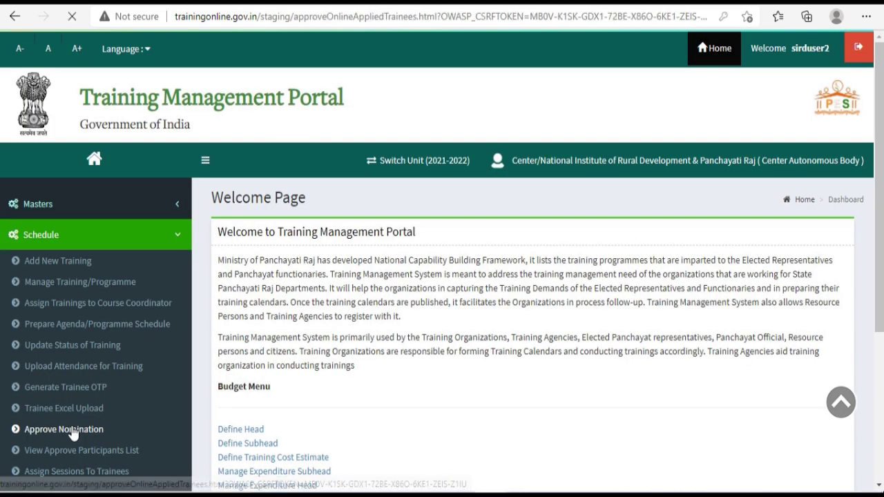
click(280, 321)
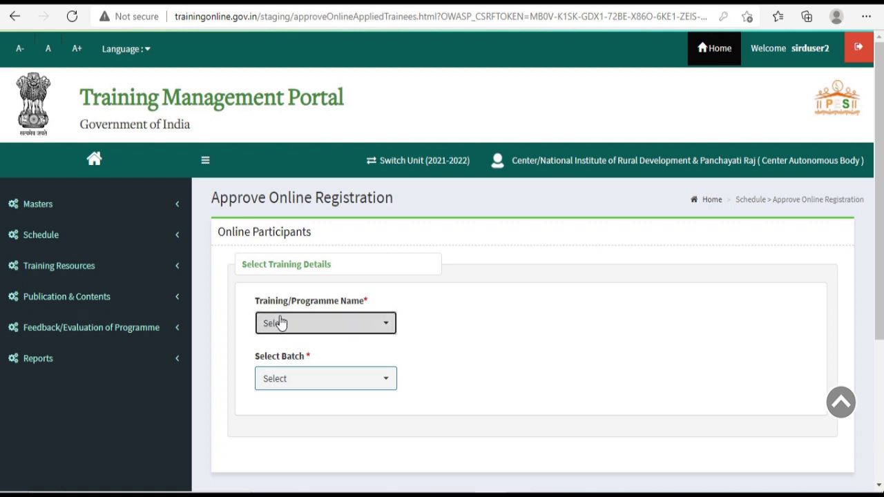
scroll(325, 250, down, 5)
click(325, 251)
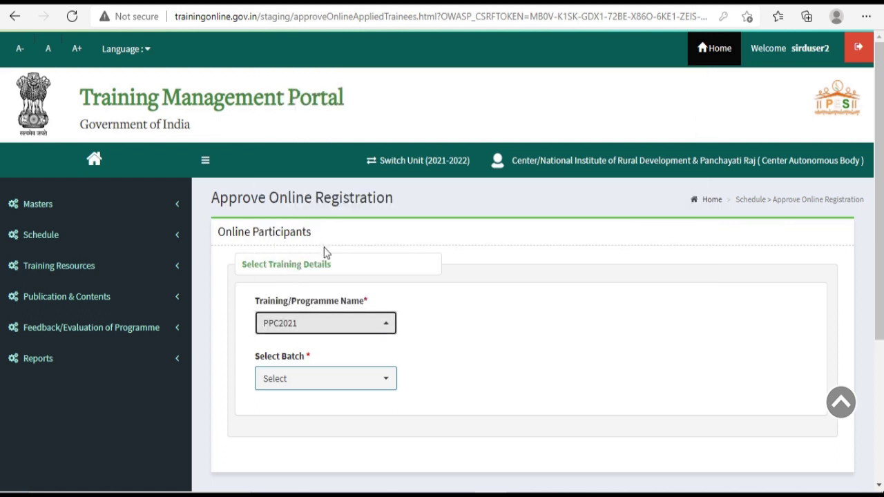
click(286, 385)
click(288, 453)
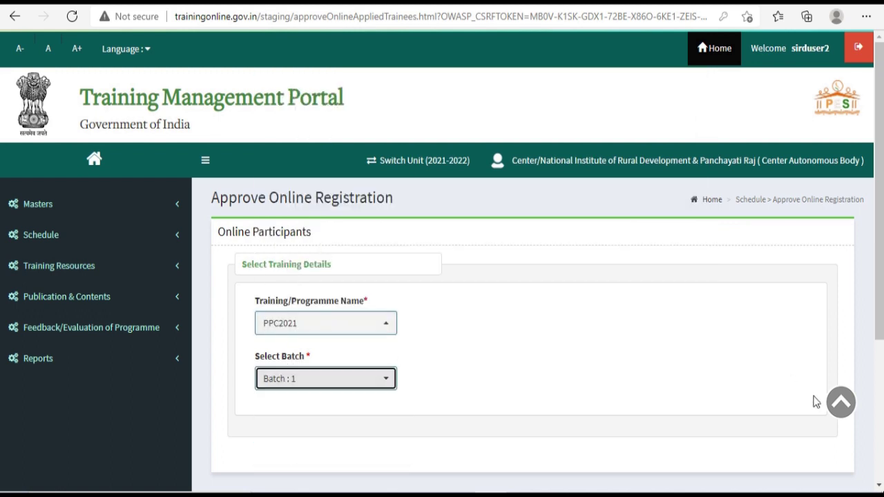
scroll(879, 486, down, 5)
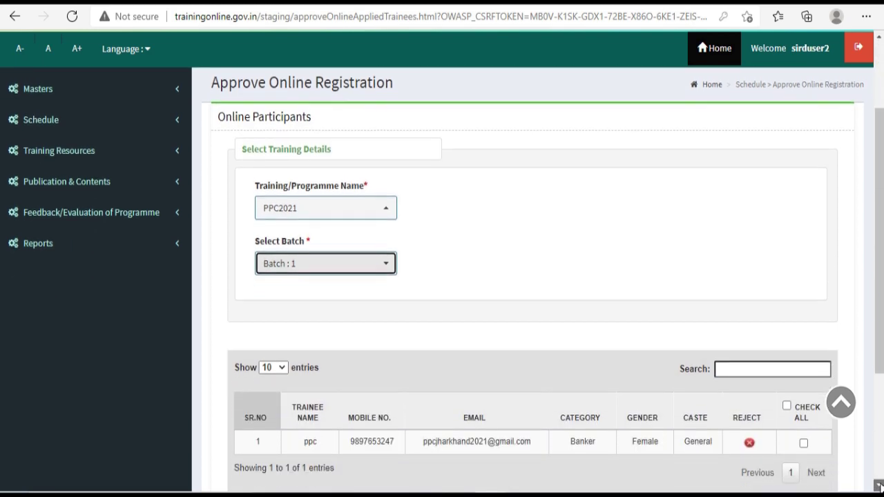